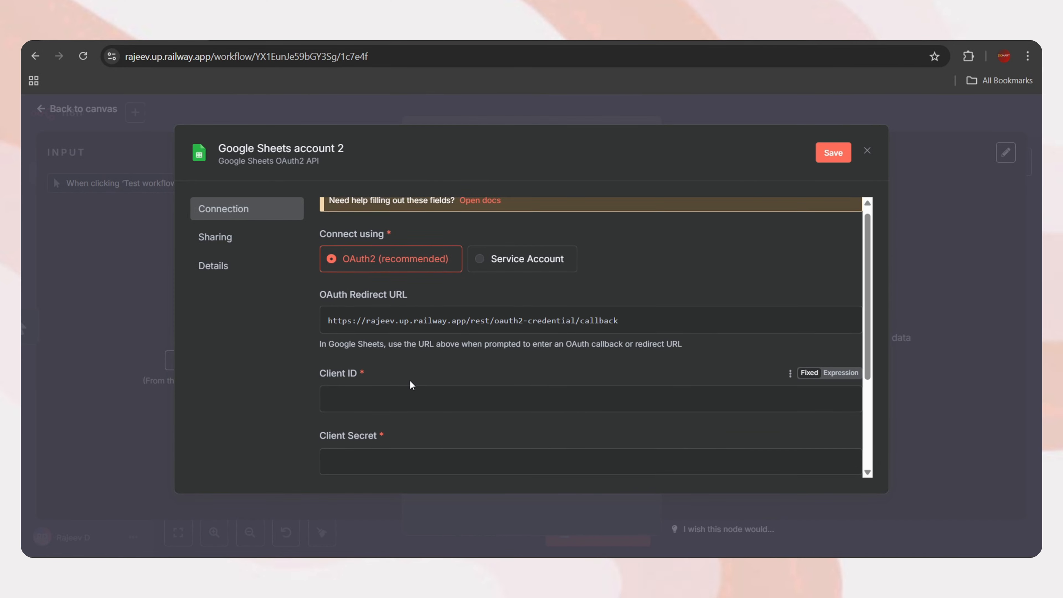
Scroll the Google Sheets OAuth2 credential form down to its empty Client ID and Client Secret fields
scroll(409, 381, "down", 1)
scroll(376, 376, "down", 1)
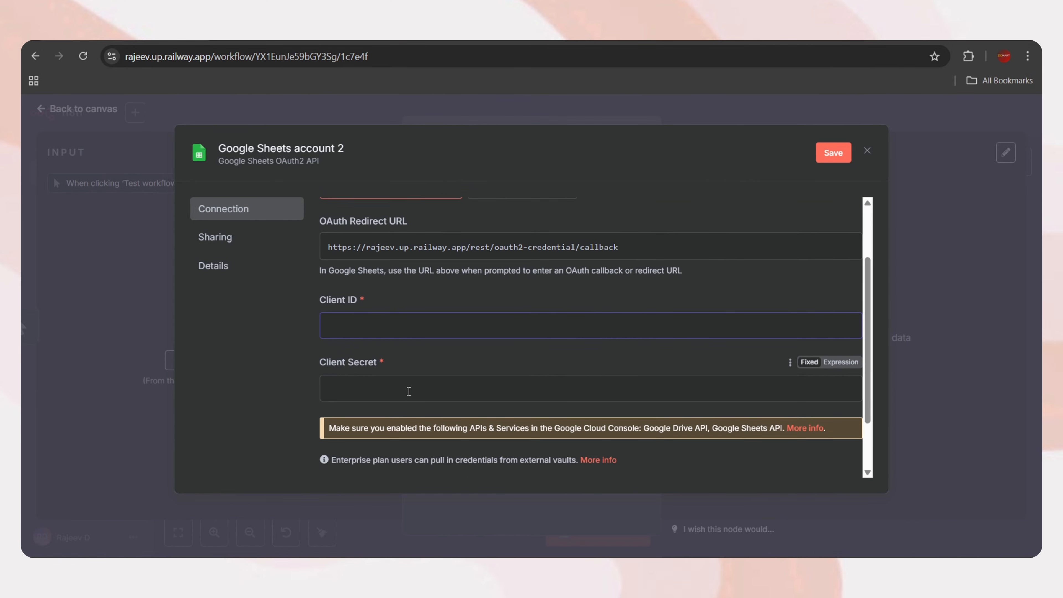
left_click(395, 393)
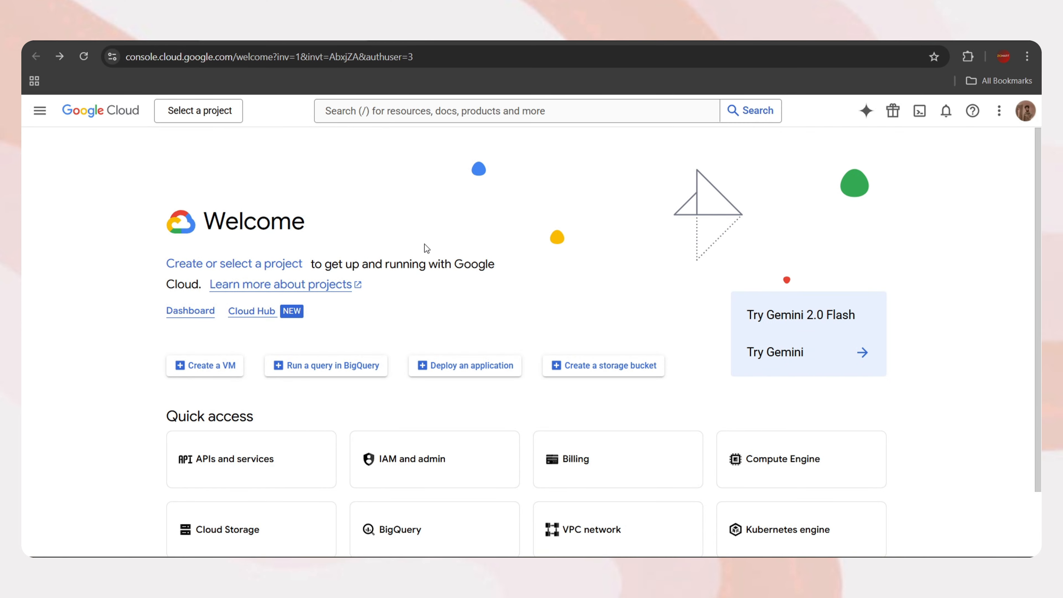
Create a Google Cloud project named 'N8N Connection' and switch the console to it
left_click(202, 107)
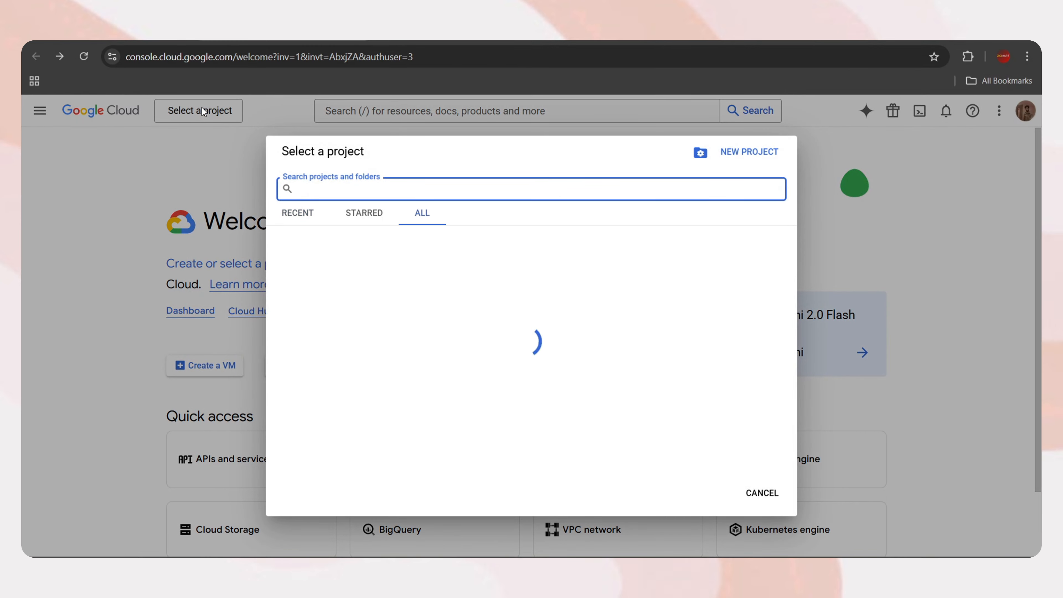
left_click(746, 156)
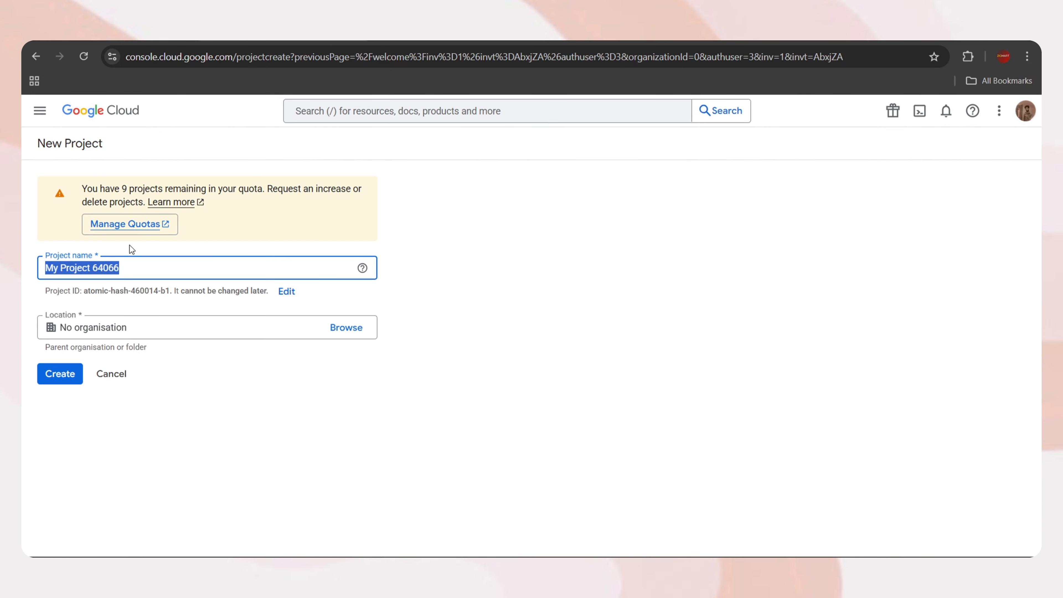
type("N8N Connection")
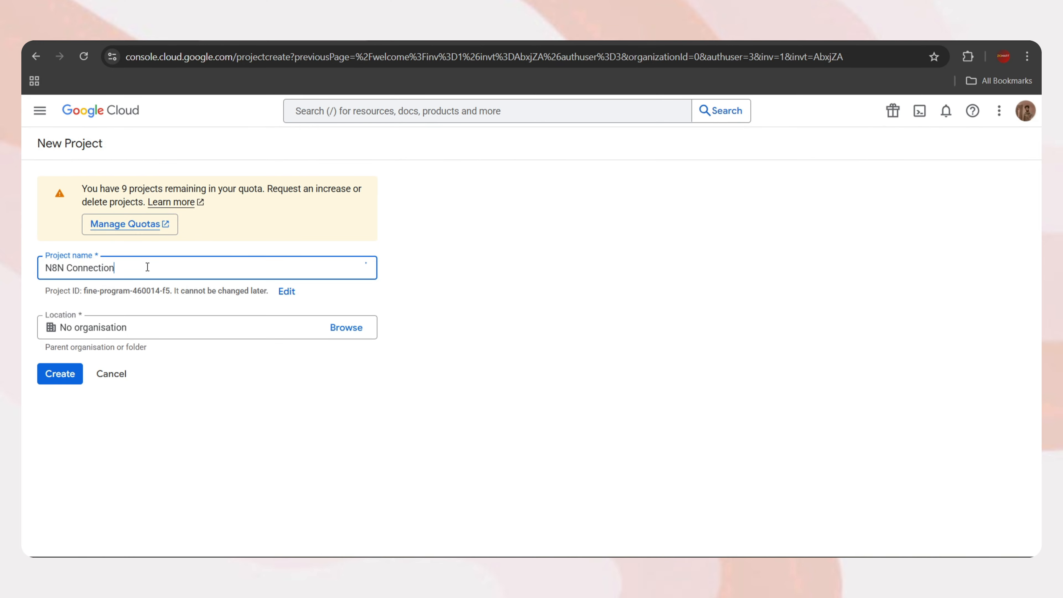
left_click(59, 373)
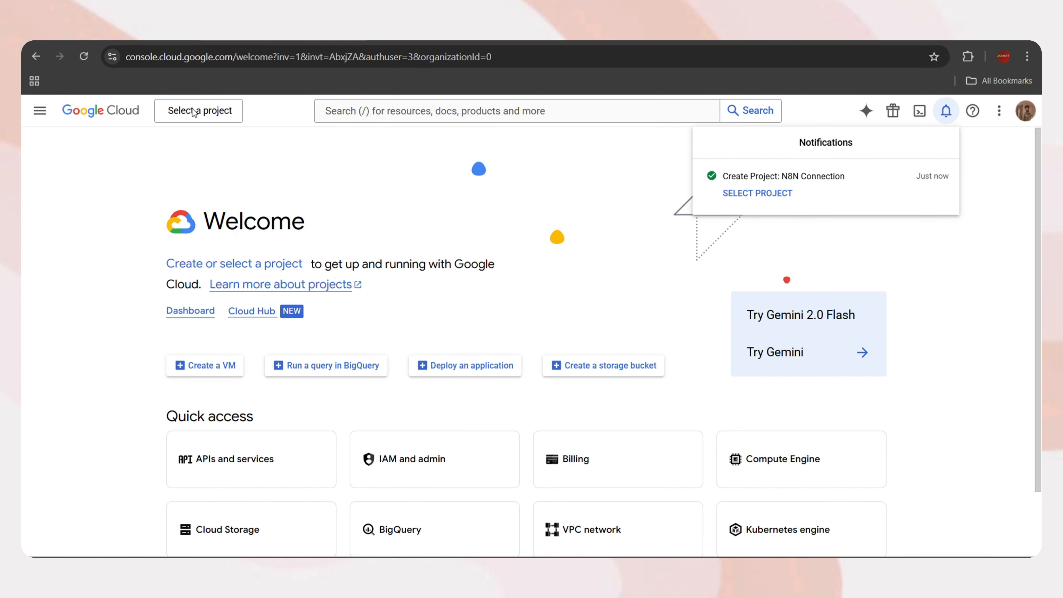
left_click(193, 112)
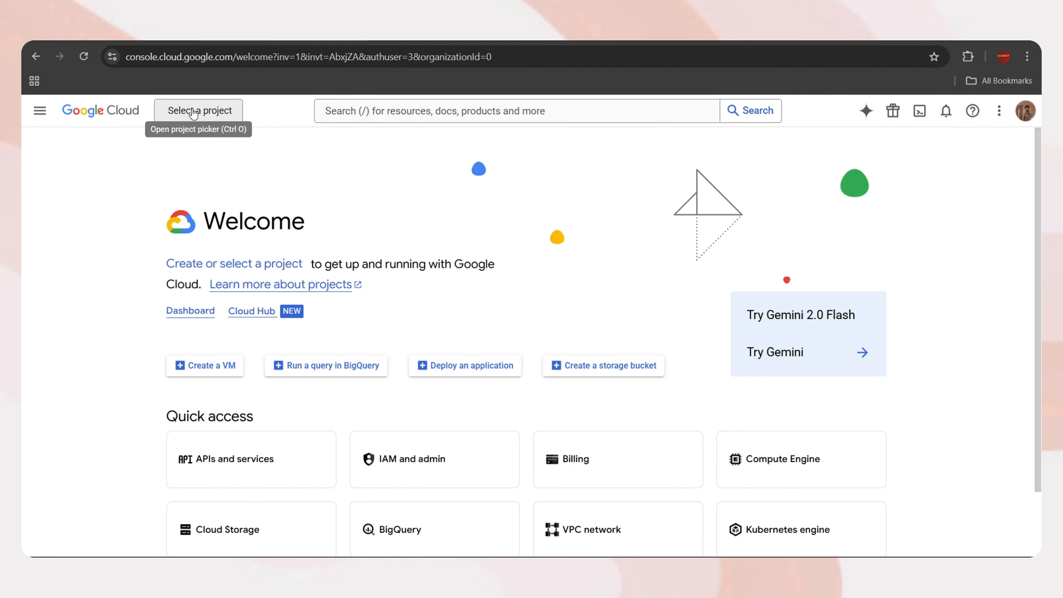
left_click(193, 112)
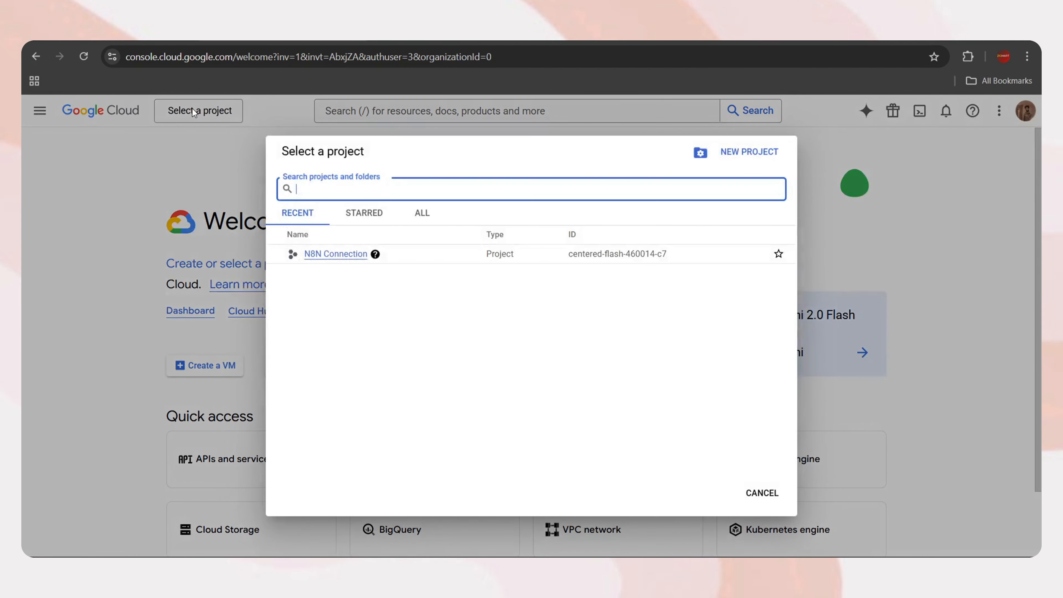
left_click(339, 257)
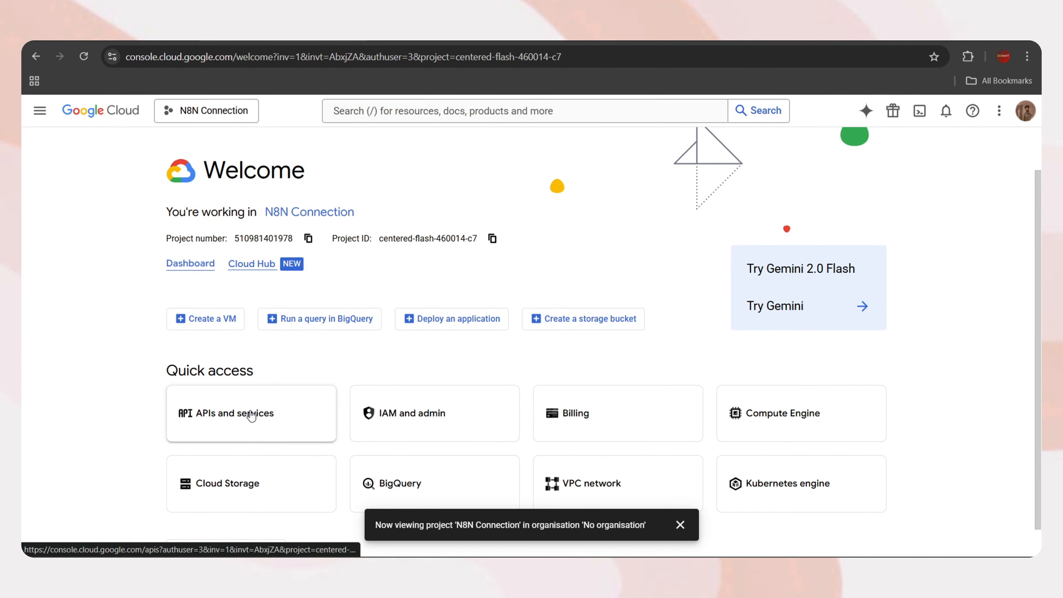
Open the API library from APIs and services for the N8N Connection project
left_click(252, 413)
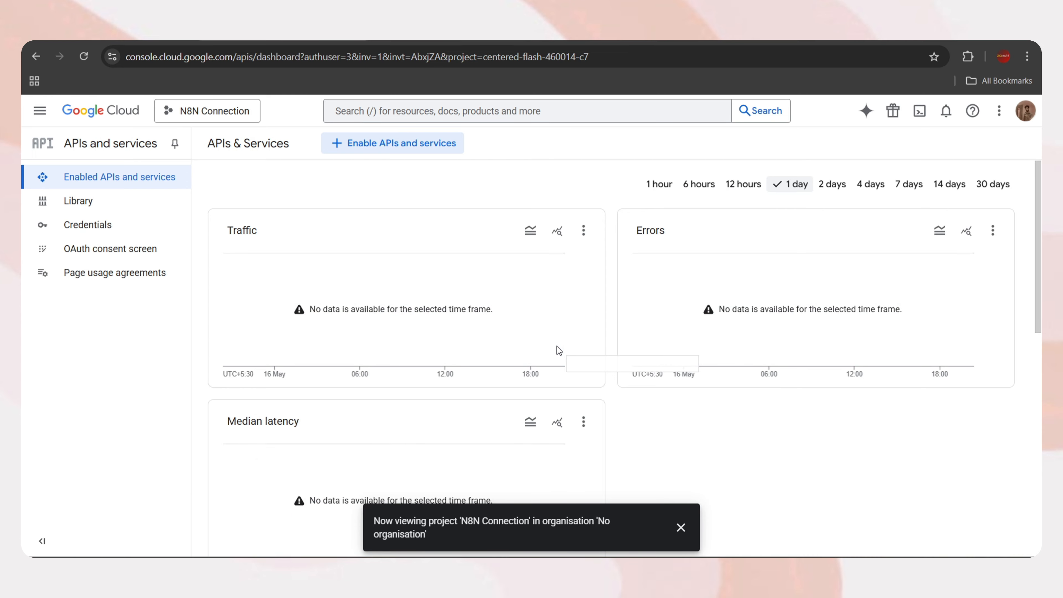
left_click(680, 527)
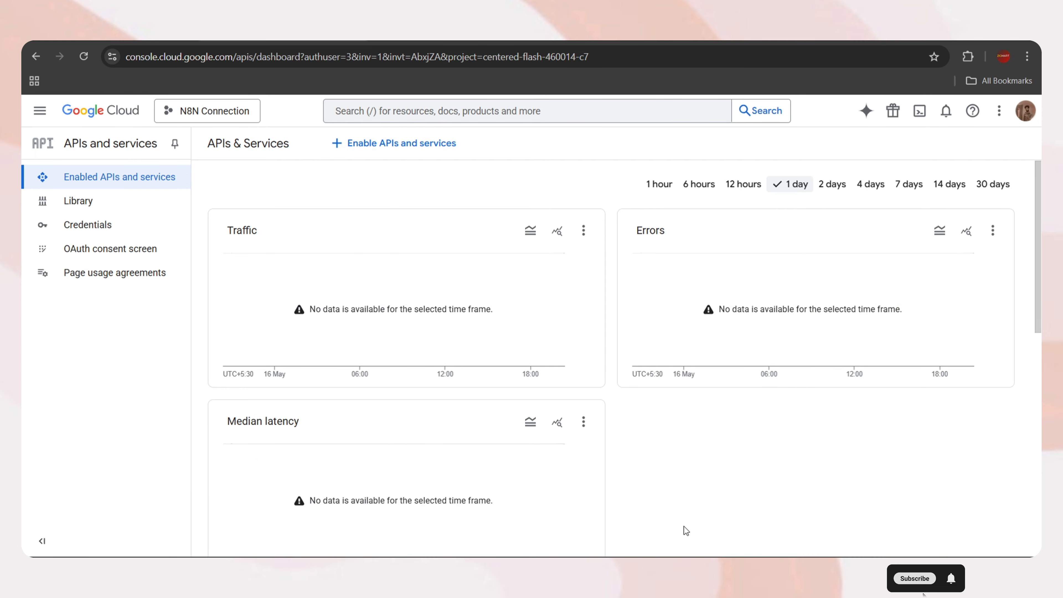
left_click(390, 147)
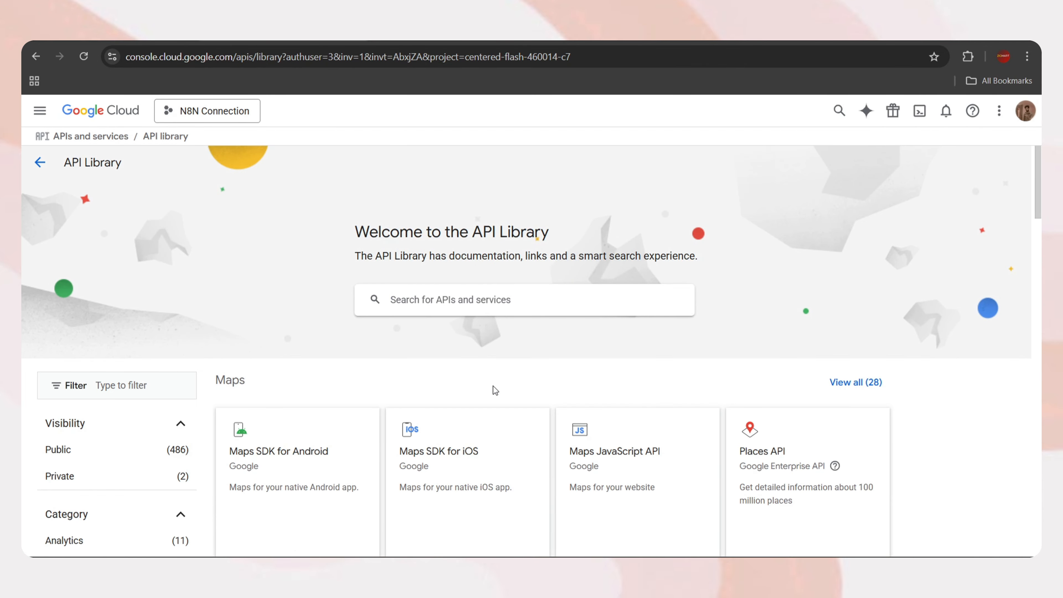
scroll(492, 386, "down", 10)
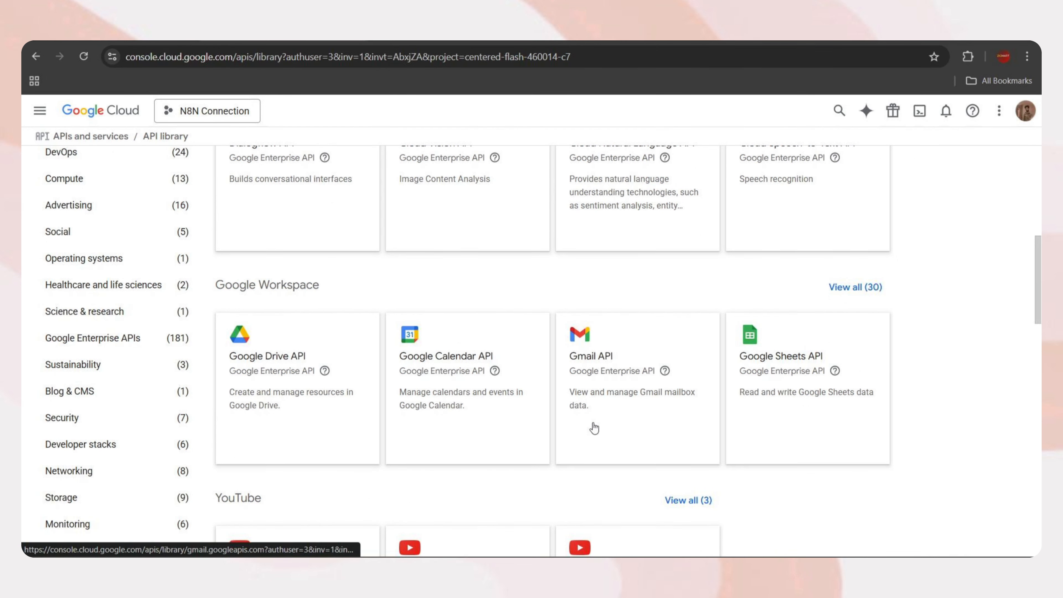
scroll(595, 428, "up", 15)
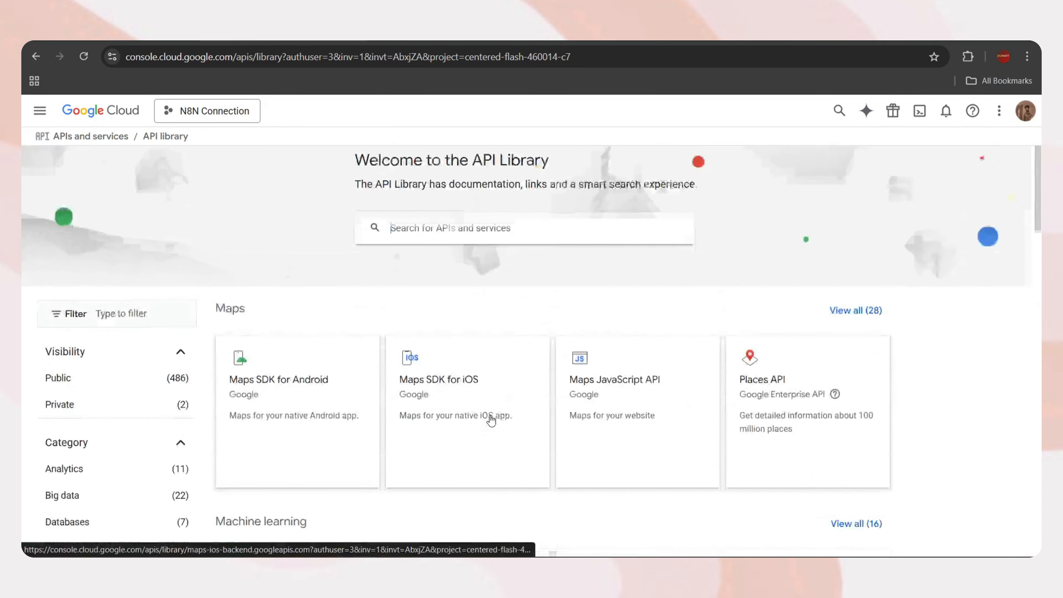
Find the Google Sheets API in the library and enable it
left_click(417, 300)
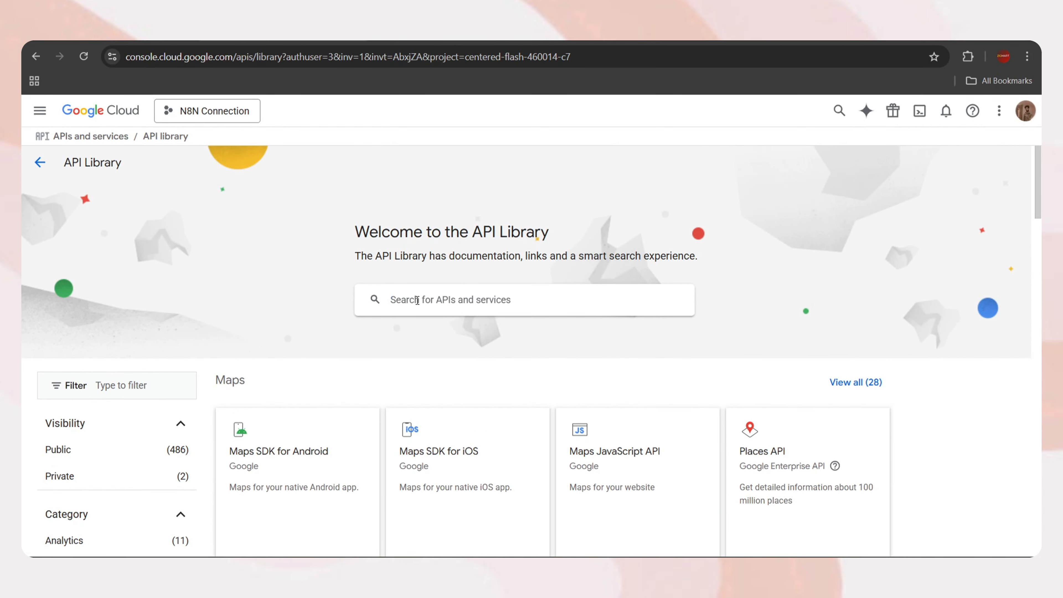
type("do")
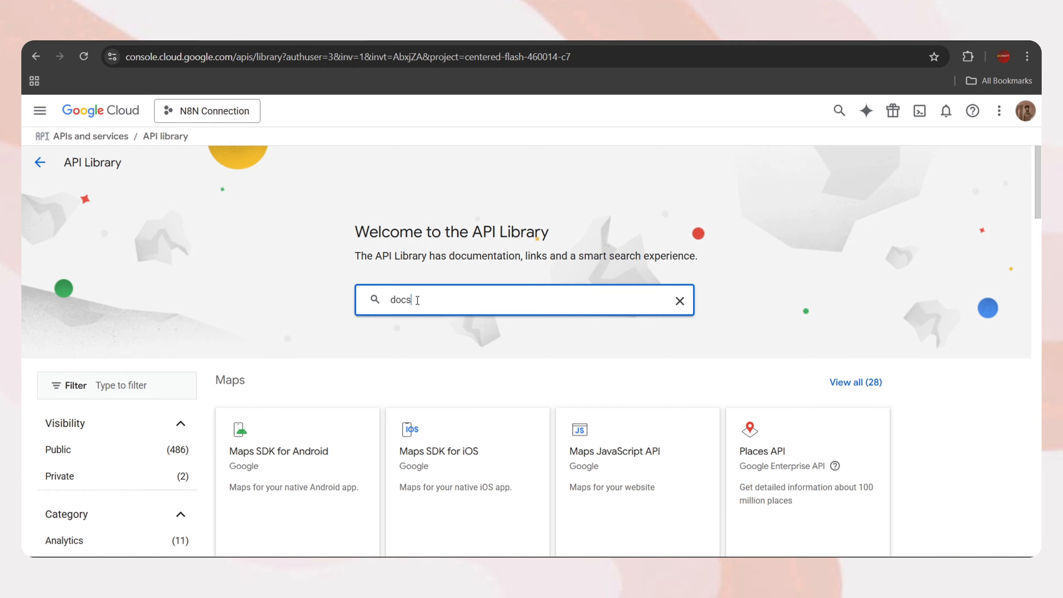
type("cs")
key("Return")
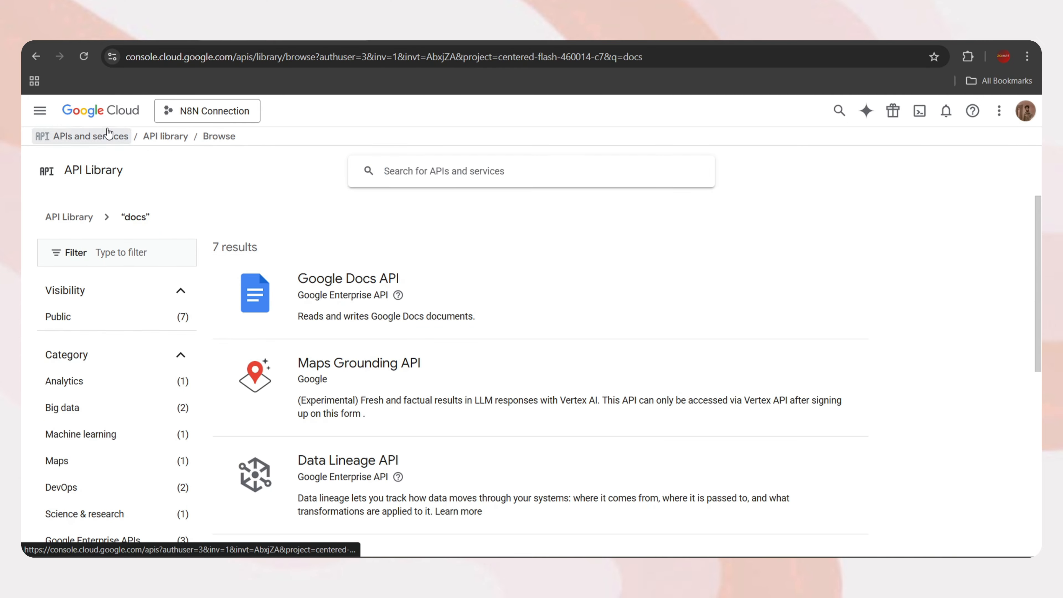
left_click(30, 60)
scroll(519, 360, "down", 8)
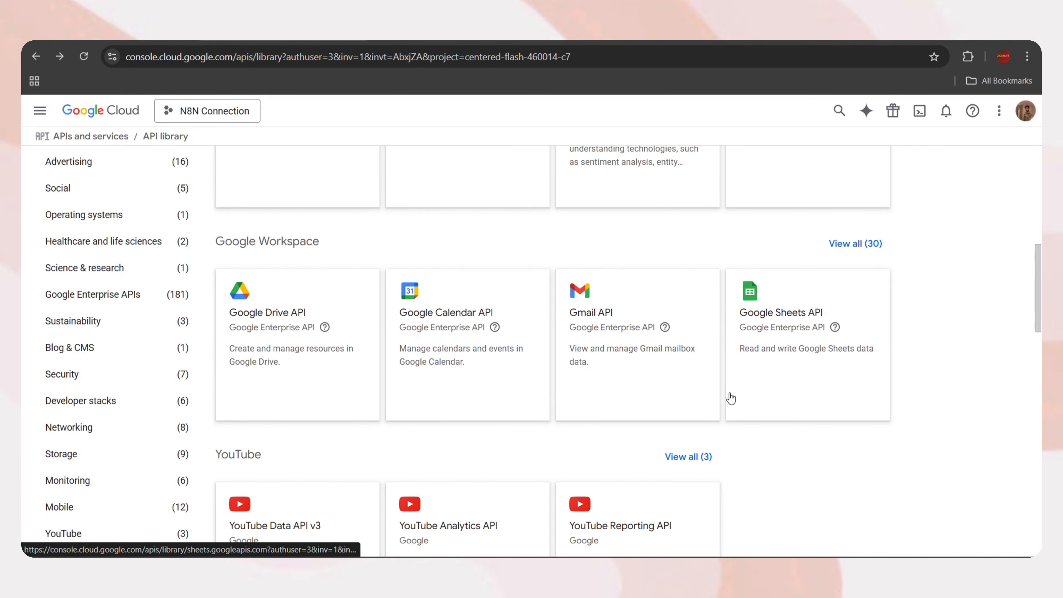
left_click(781, 319)
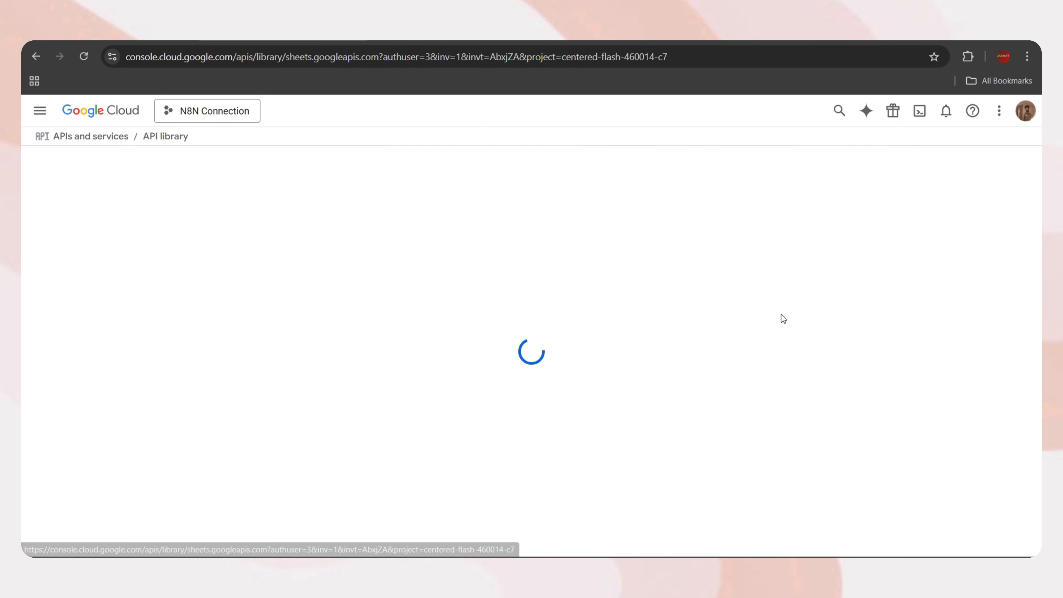
left_click(171, 282)
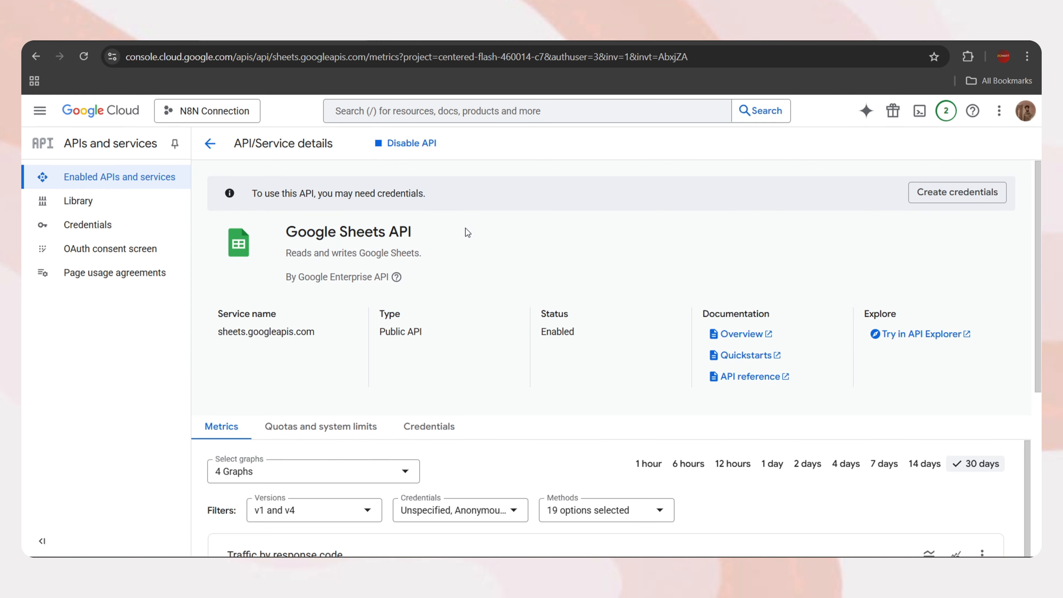
Start the OAuth consent setup with app name 'N8' and pick a user support email
left_click(95, 250)
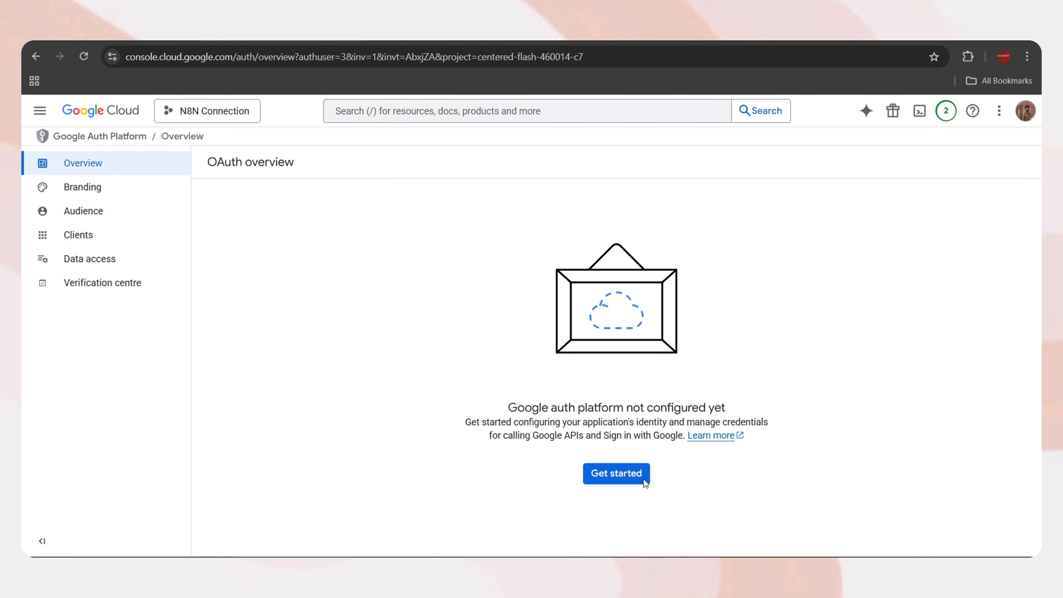
left_click(613, 473)
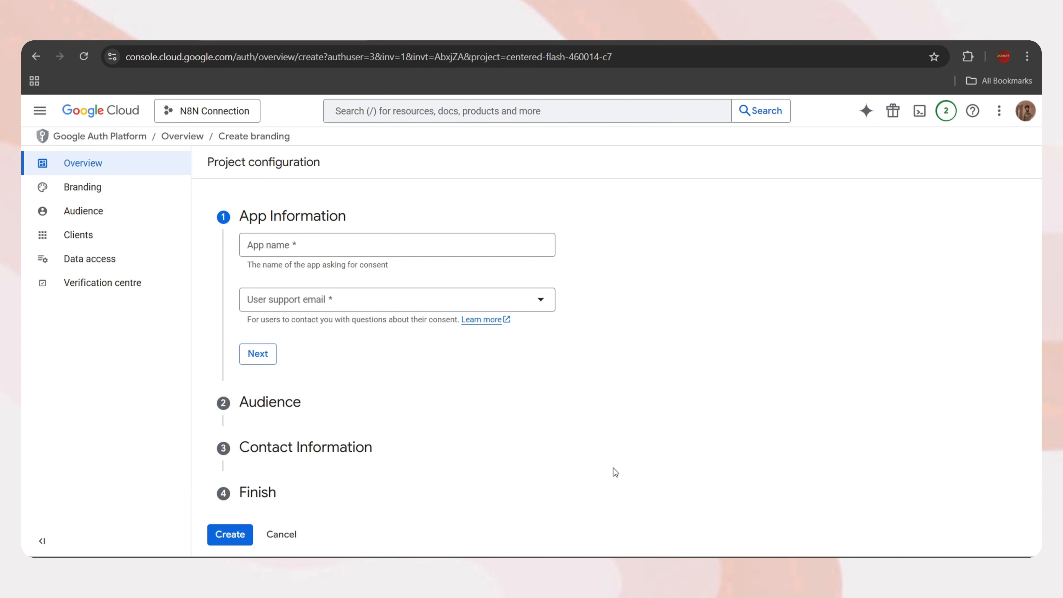
left_click(264, 253)
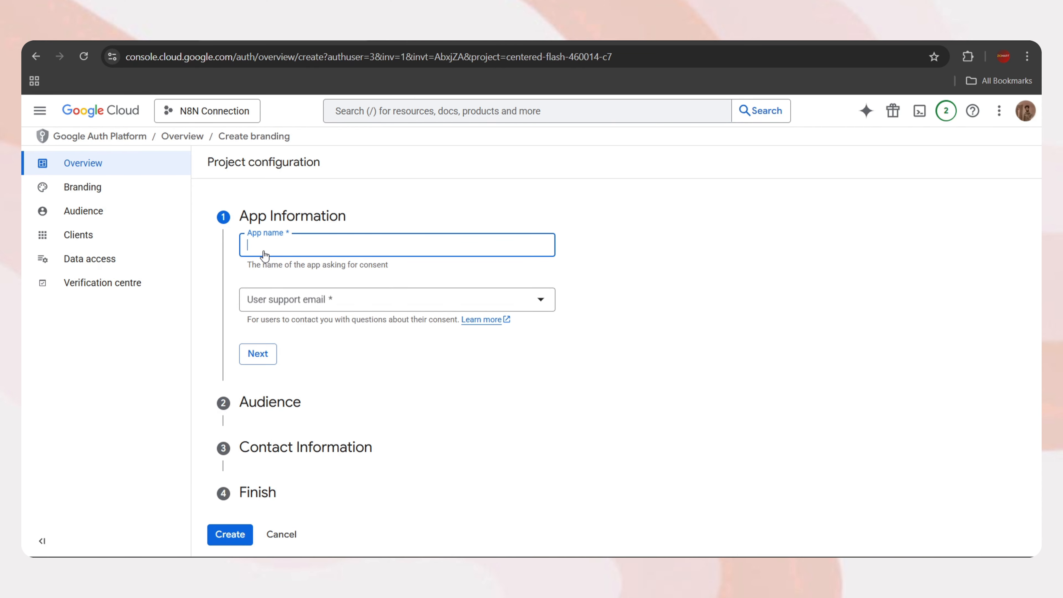
type("N8N")
left_click(344, 304)
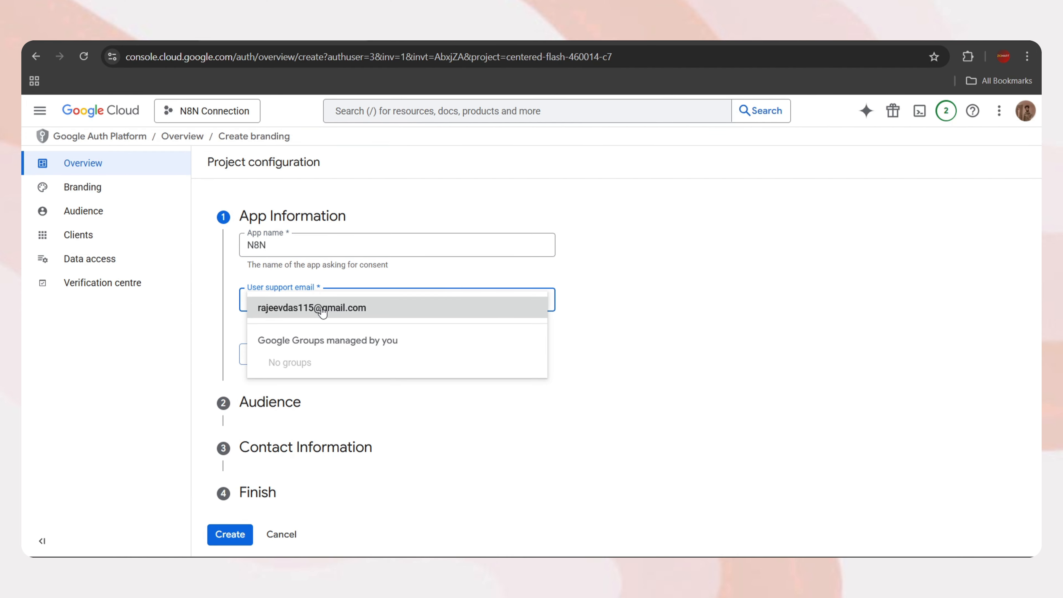
left_click(312, 312)
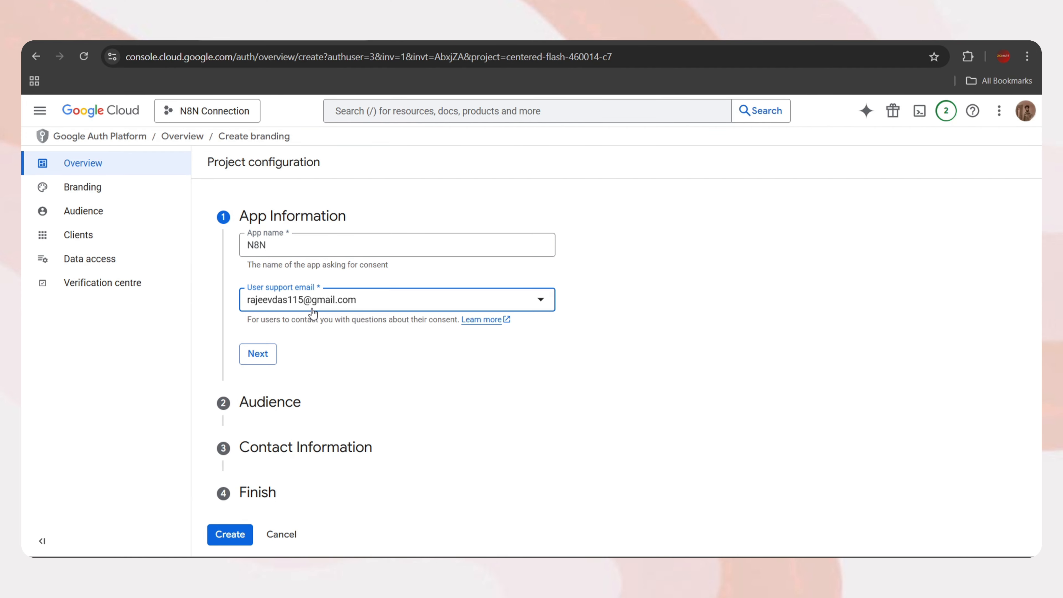
left_click(257, 359)
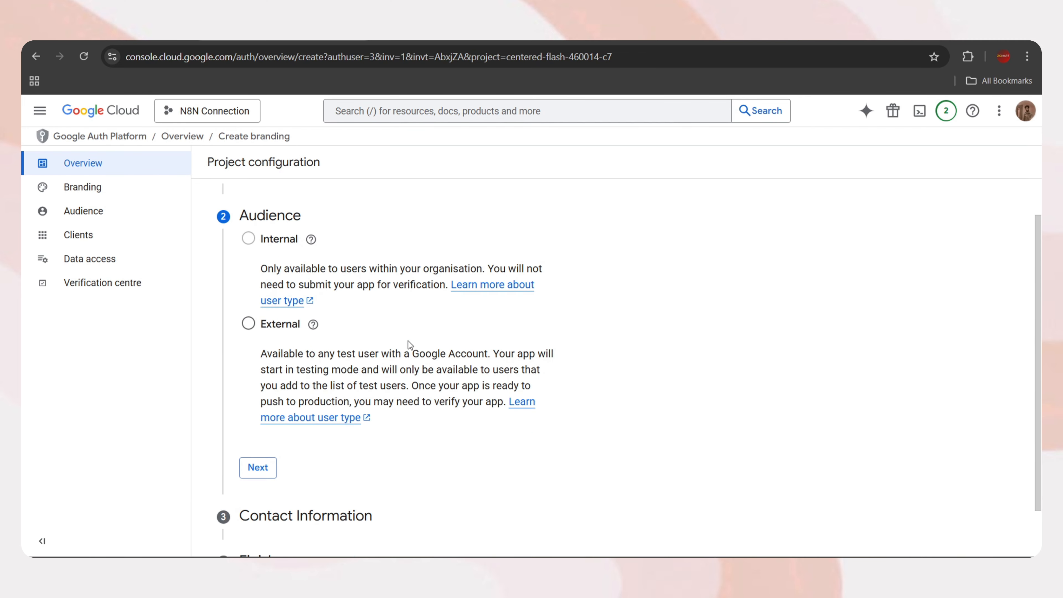
Choose an External audience, add a developer contact email, accept the data policy and create
mouse_move(245, 241)
left_click(248, 325)
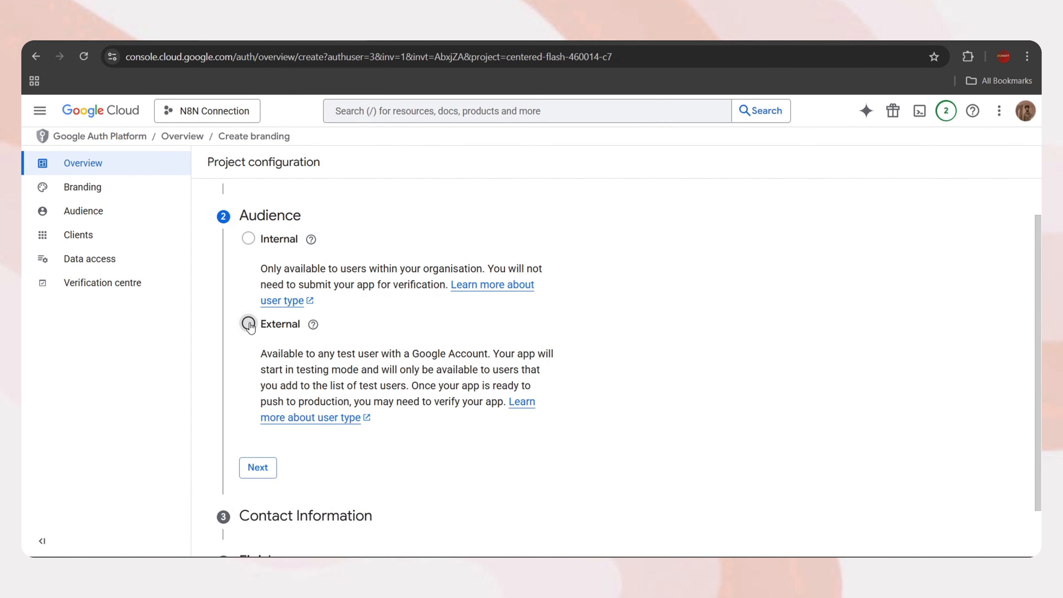
left_click(262, 468)
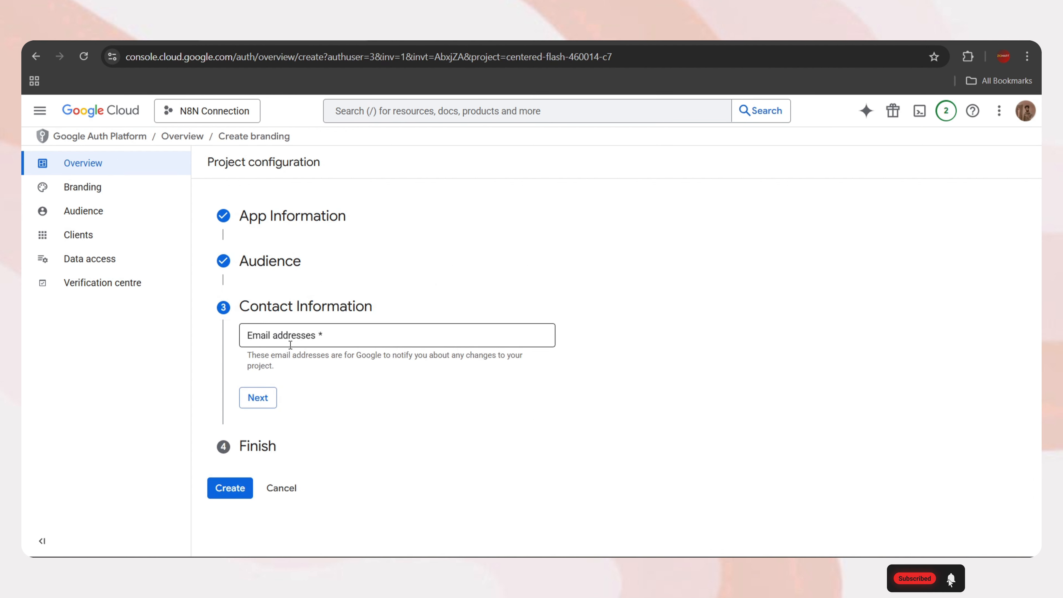
left_click(271, 336)
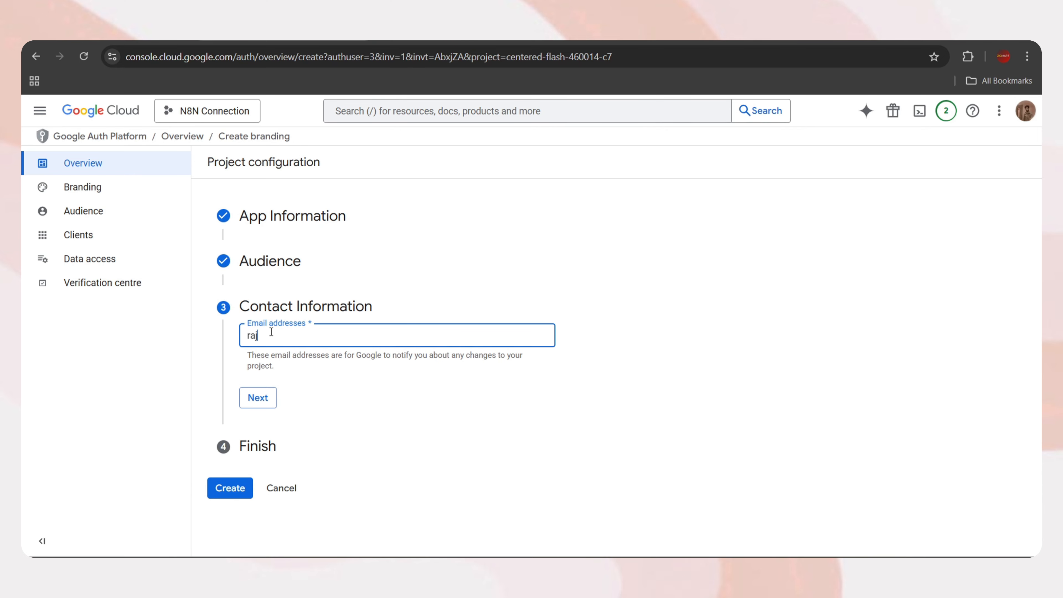
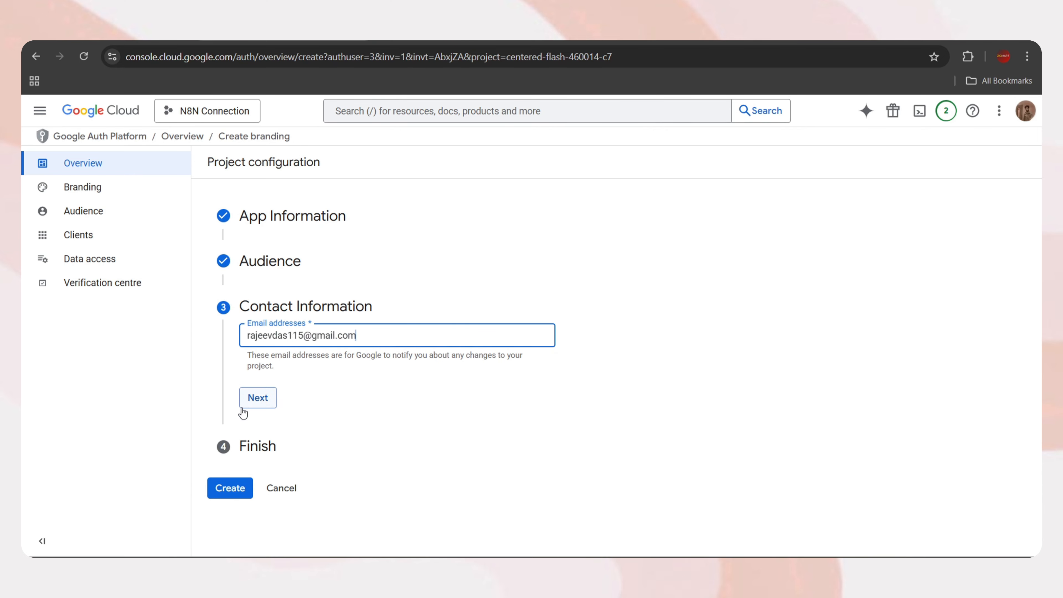
left_click(259, 398)
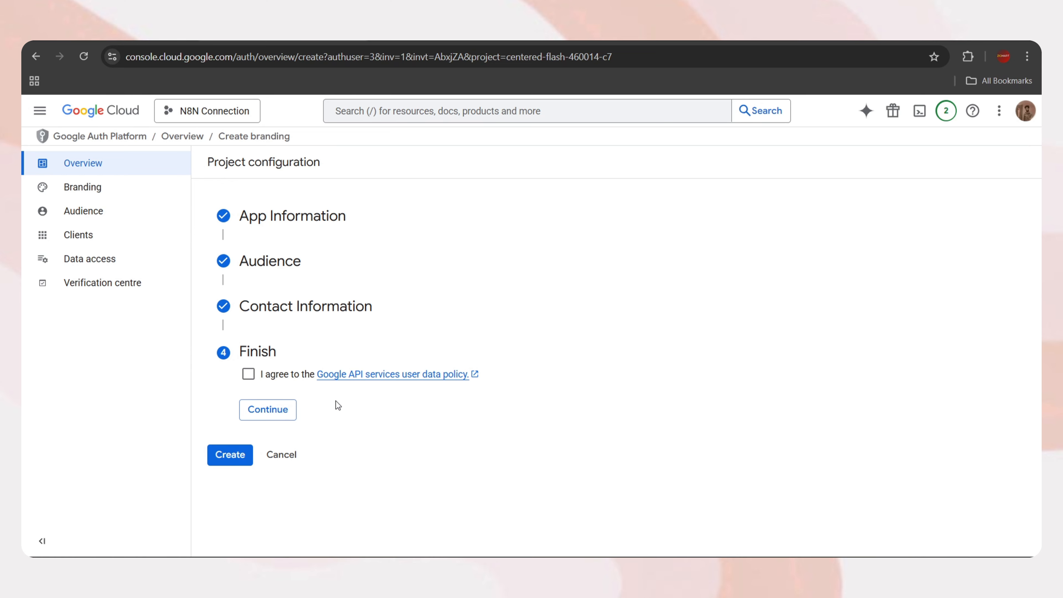
left_click(248, 374)
left_click(276, 407)
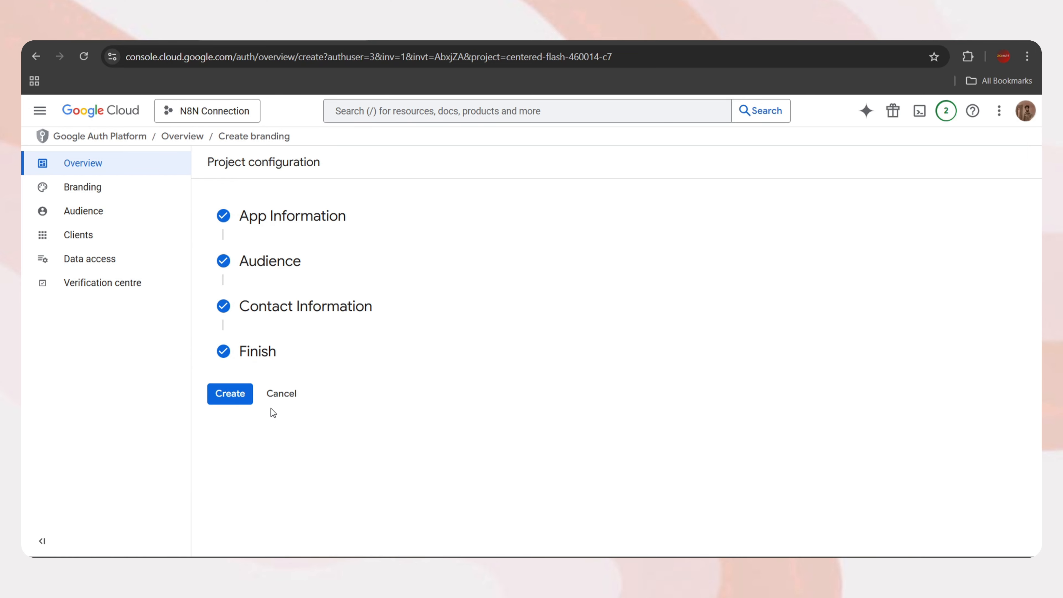
left_click(235, 394)
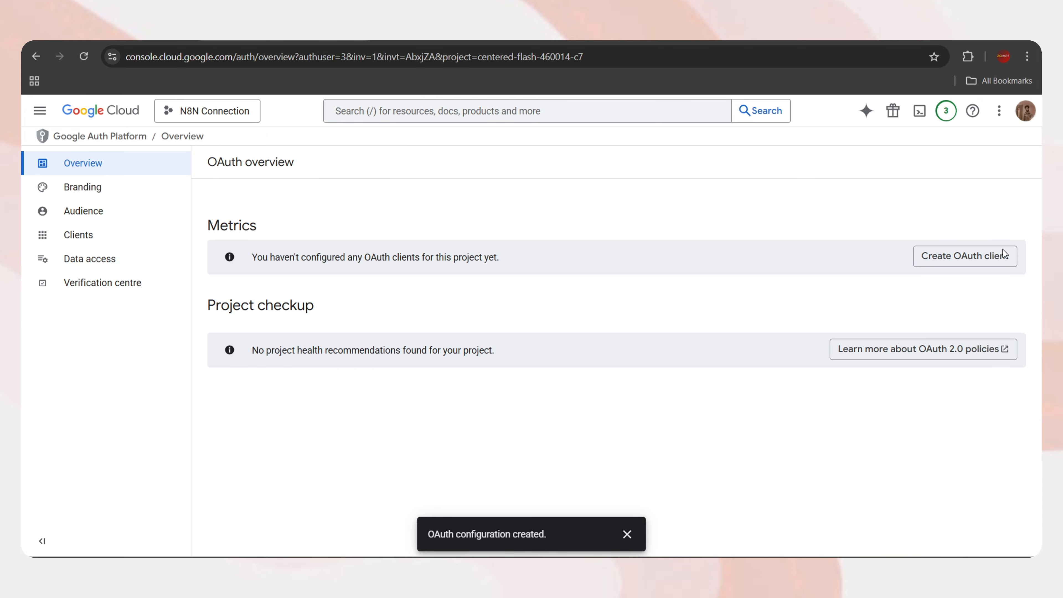
Begin a Web application OAuth client named 'Web client 1' and reach Authorised redirect URIs
left_click(962, 261)
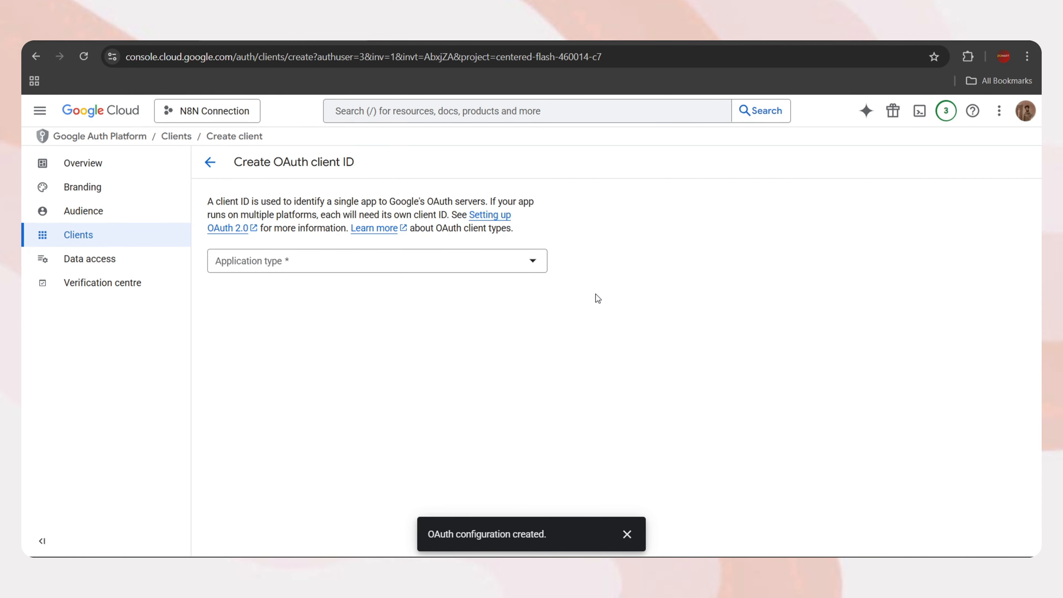
left_click(474, 262)
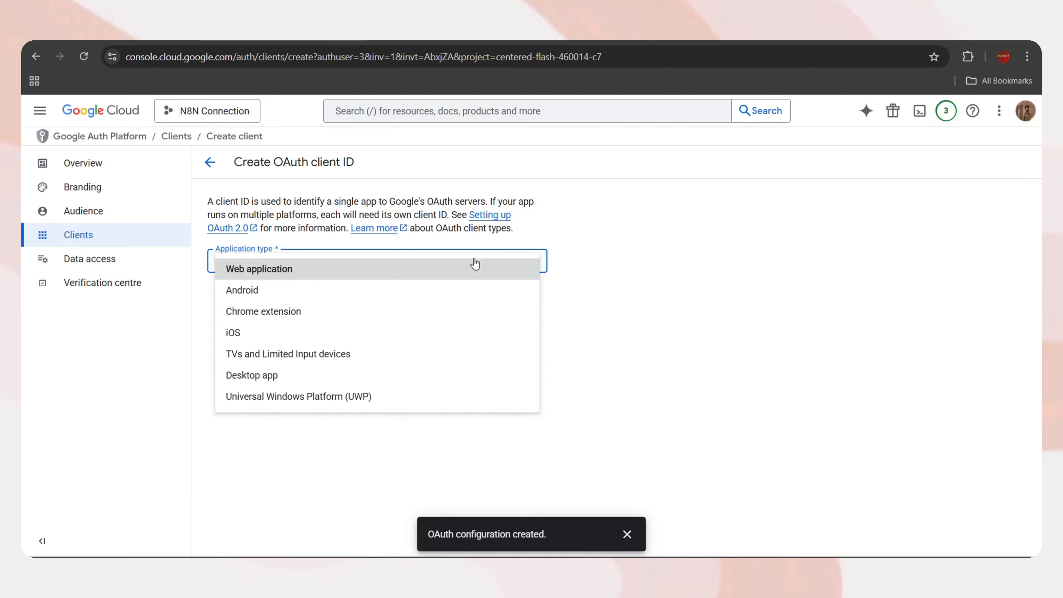
left_click(278, 274)
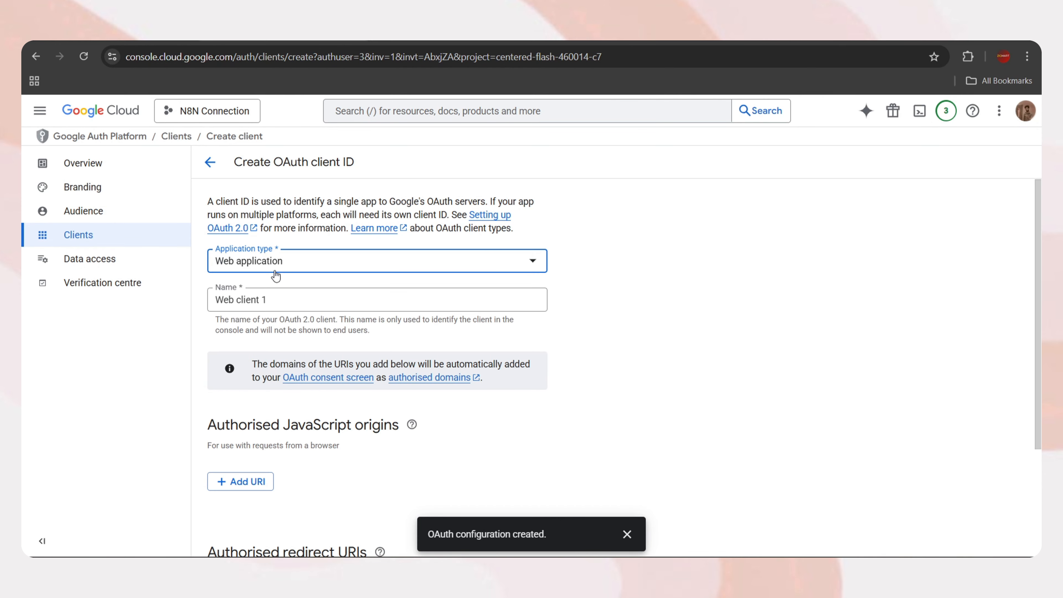
left_click(270, 300)
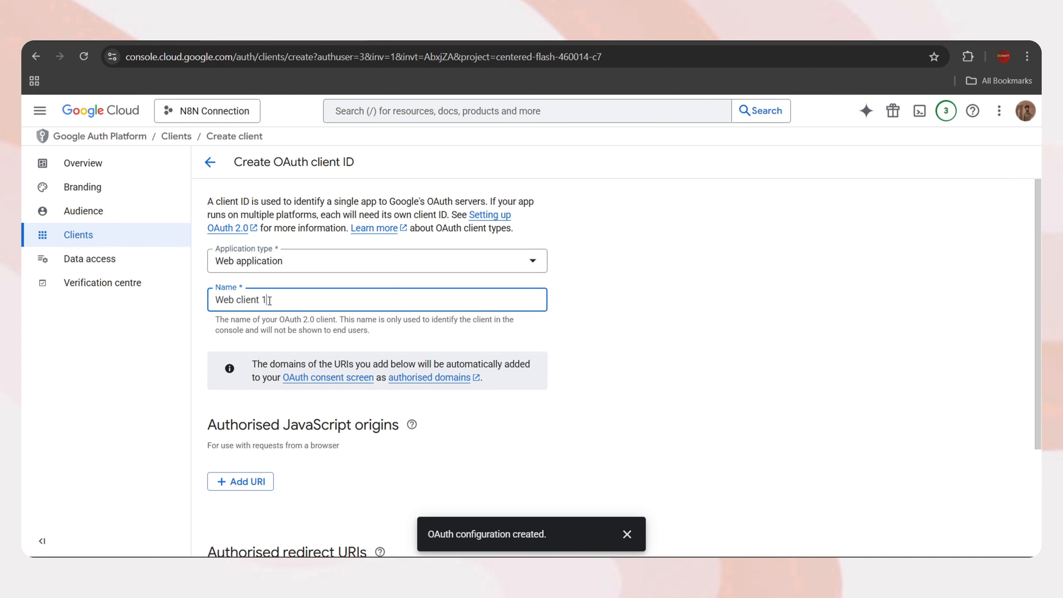
scroll(567, 390, "down", 3)
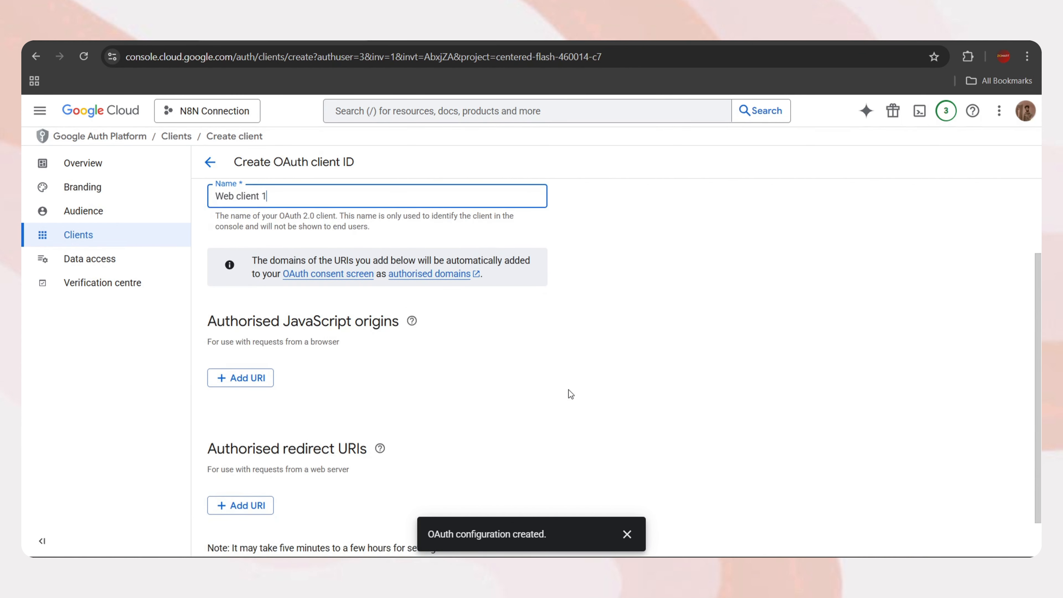
triple_click(293, 403)
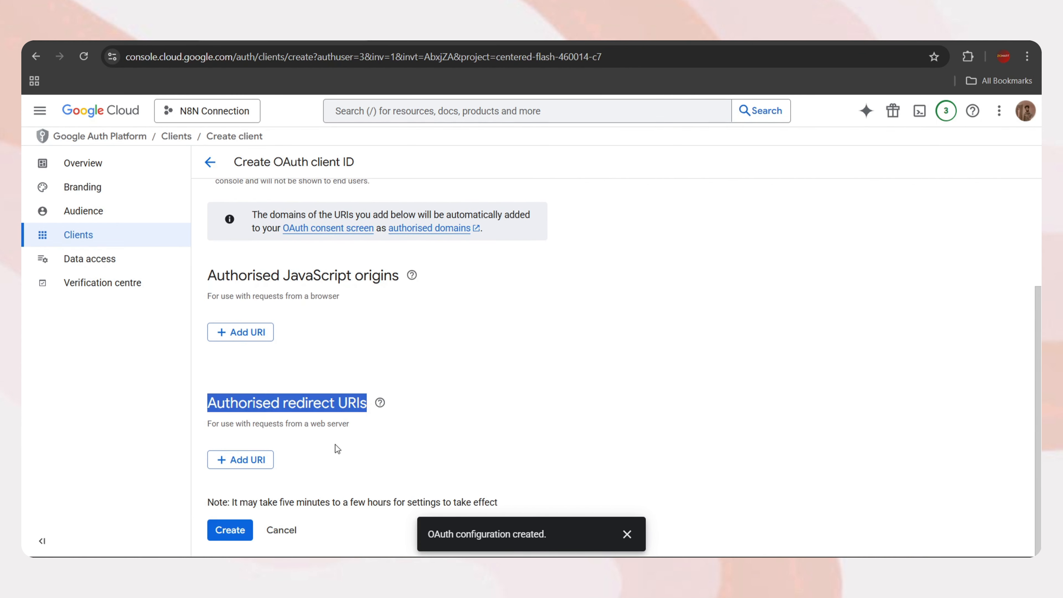
Add an empty redirect URI entry, then copy n8n's OAuth Redirect URL from the credential
left_click(242, 463)
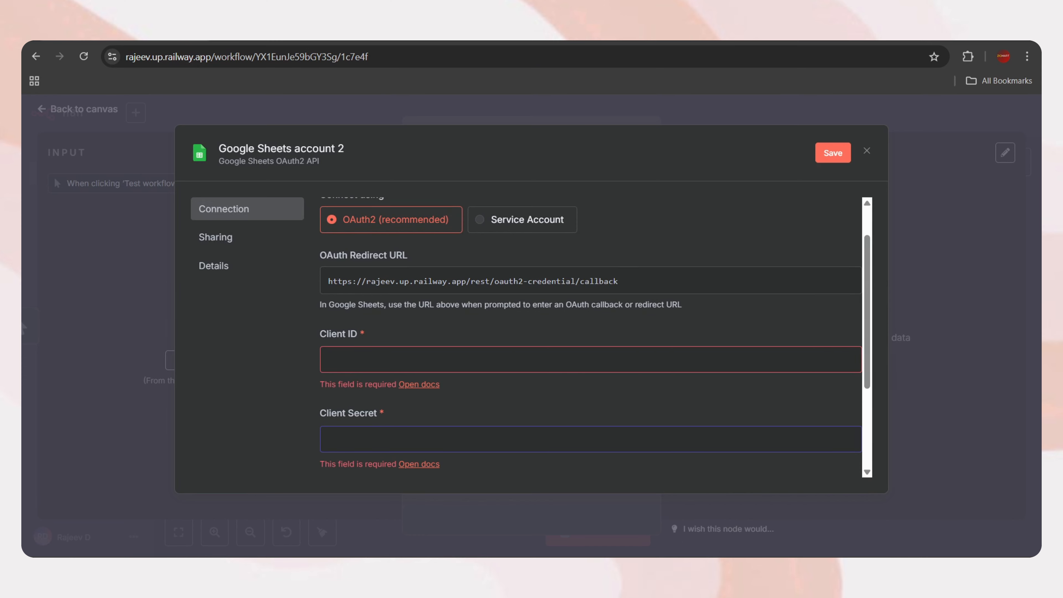
scroll(442, 296, "up", 1)
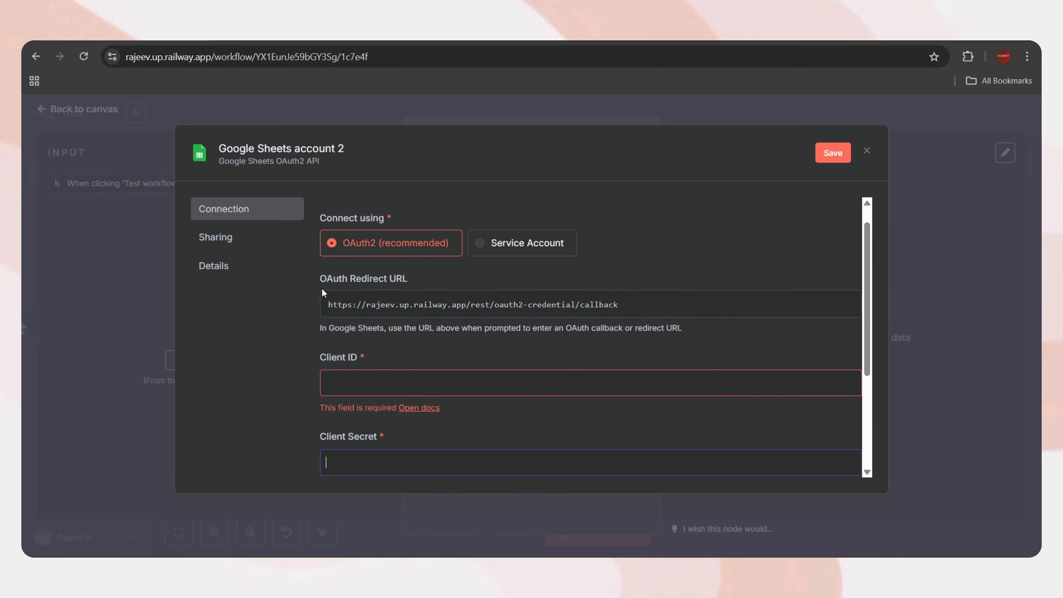
left_click_drag(432, 285, 368, 281)
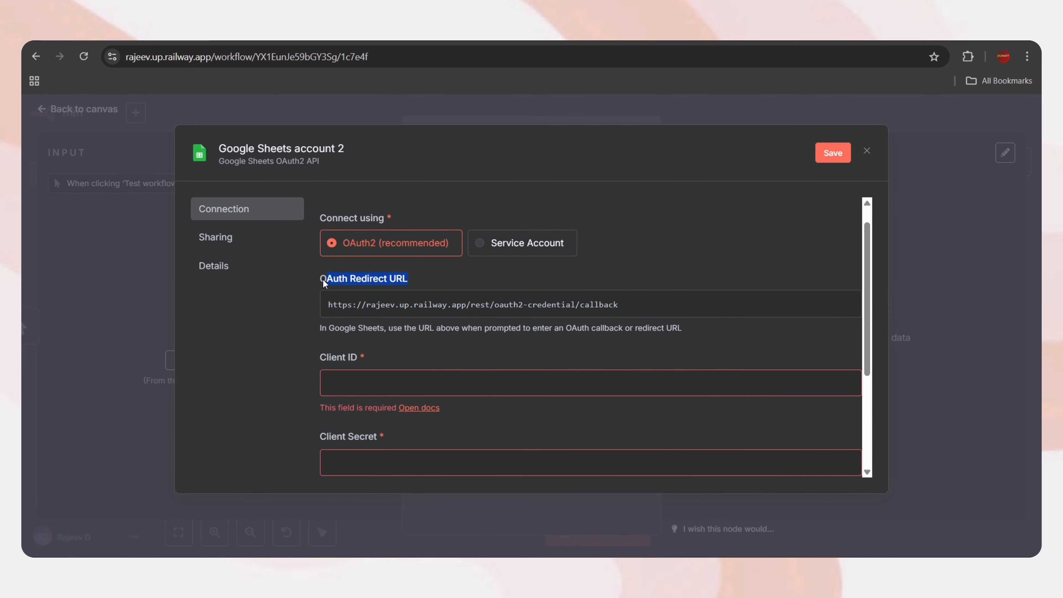
left_click(637, 309)
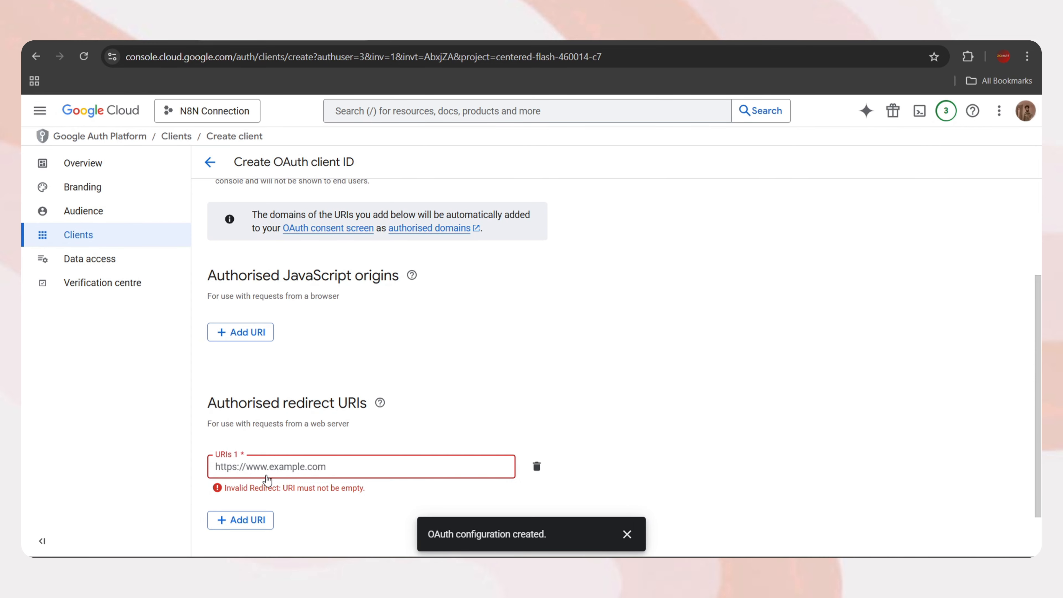
Paste the n8n redirect URL into URIs 1 and create the OAuth client
left_click(259, 469)
key("ctrl+v")
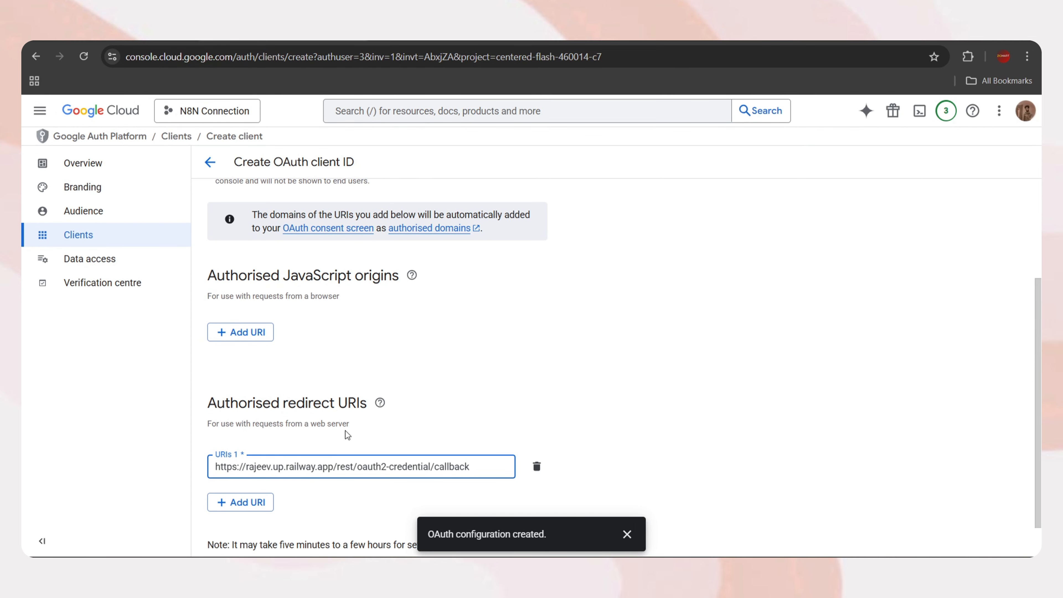
scroll(346, 432, "down", 1)
left_click(230, 529)
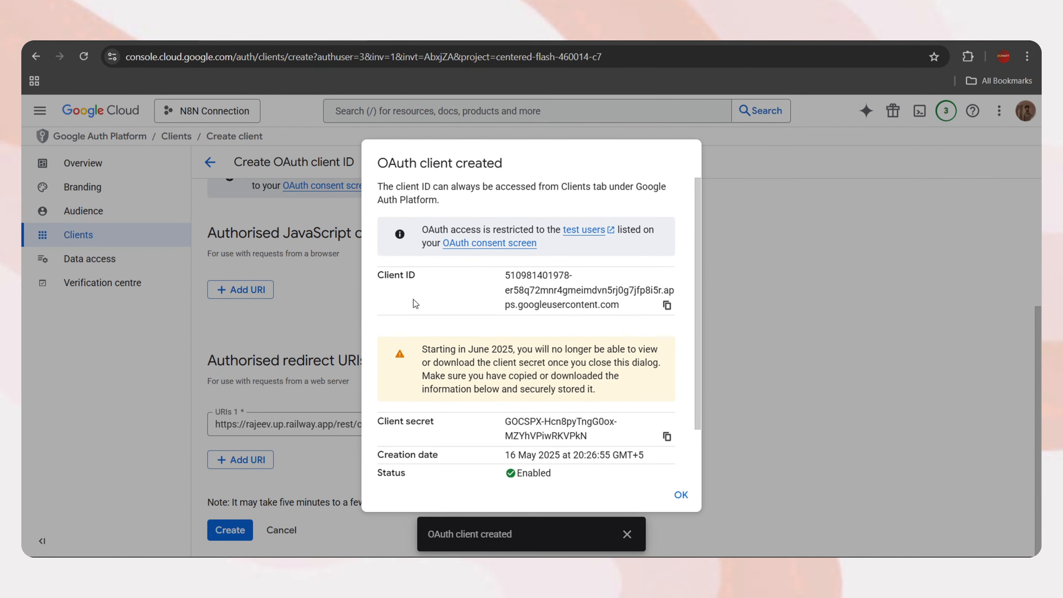
Copy the new client ID and secret into the n8n credential's Client ID and Client Secret fields
left_click(667, 307)
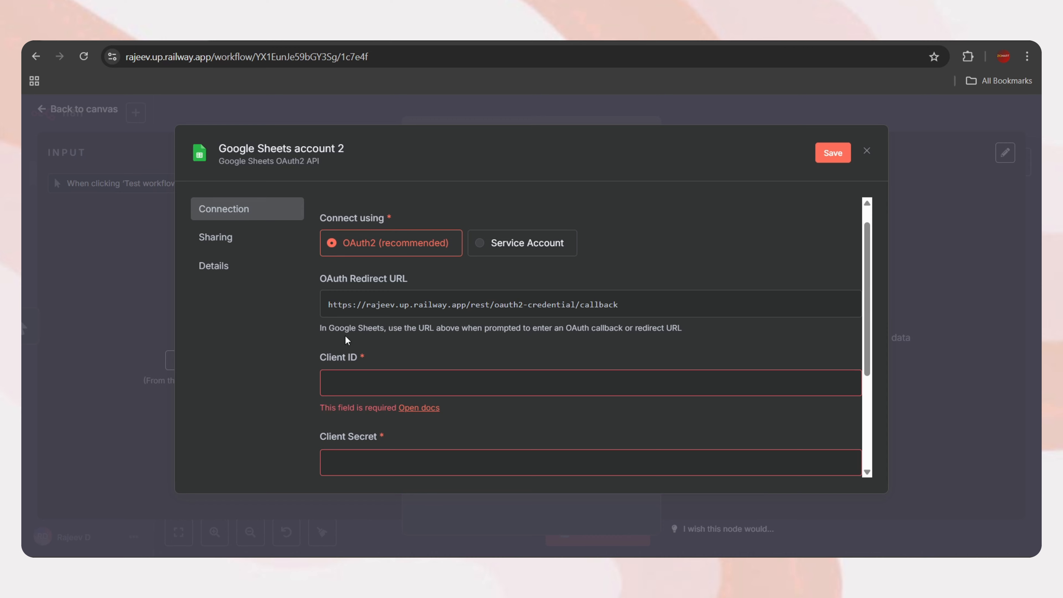
left_click(343, 387)
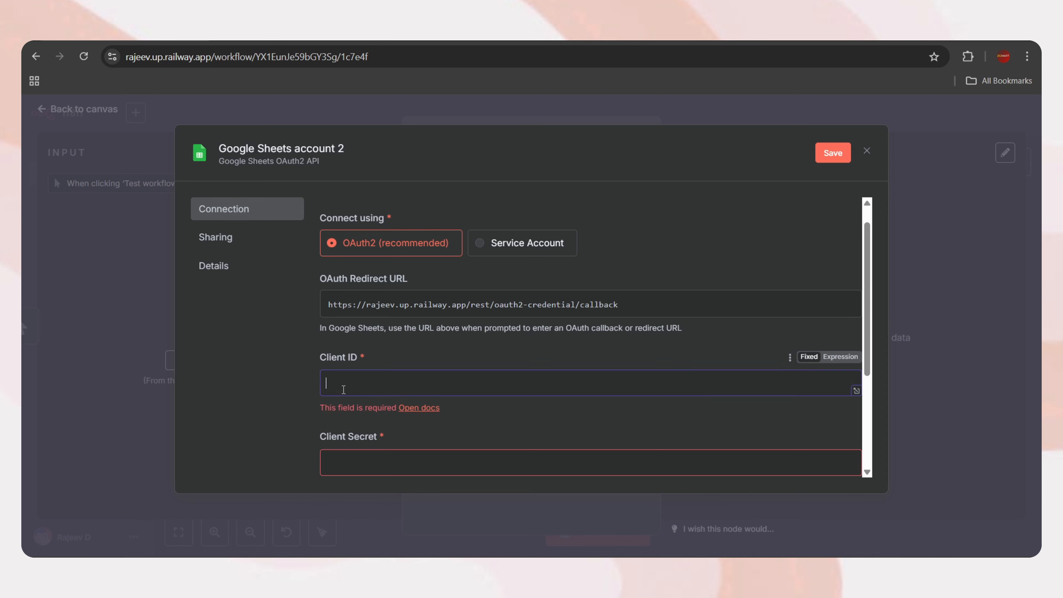
key("ctrl+v")
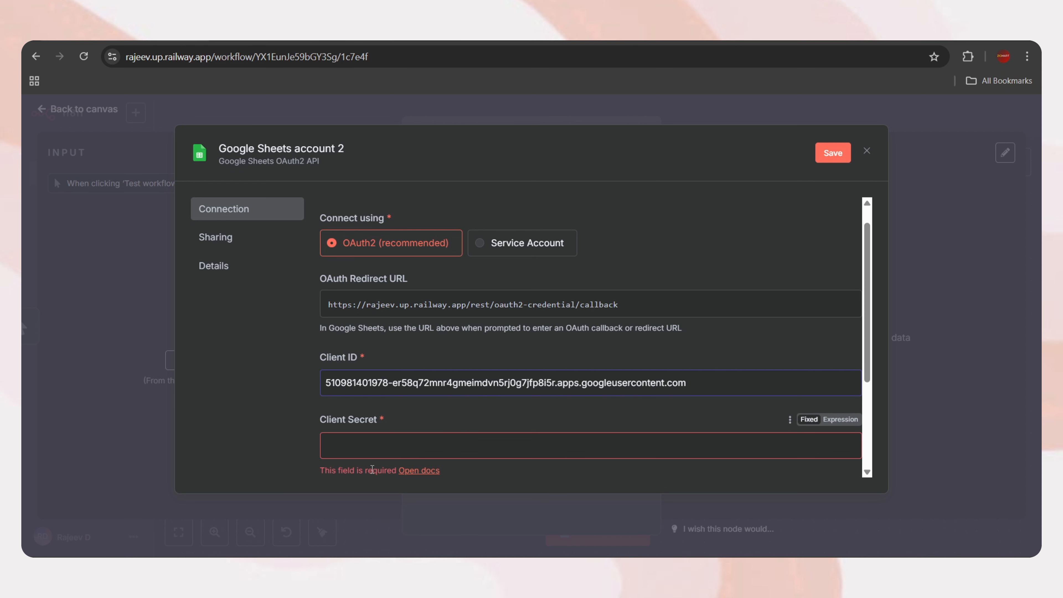
left_click(372, 446)
key("ctrl+v")
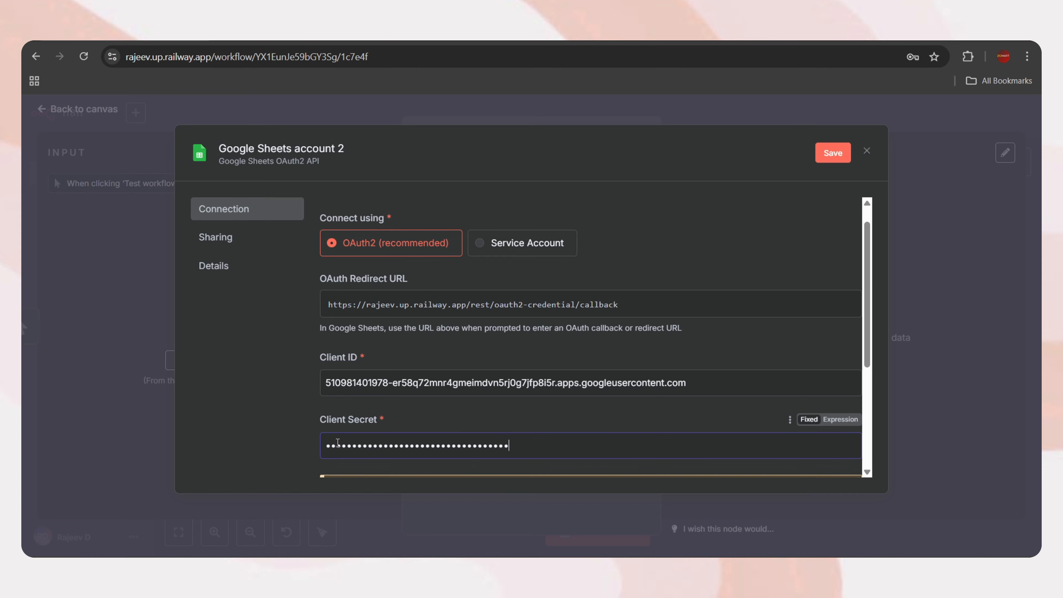
scroll(586, 395, "down", 2)
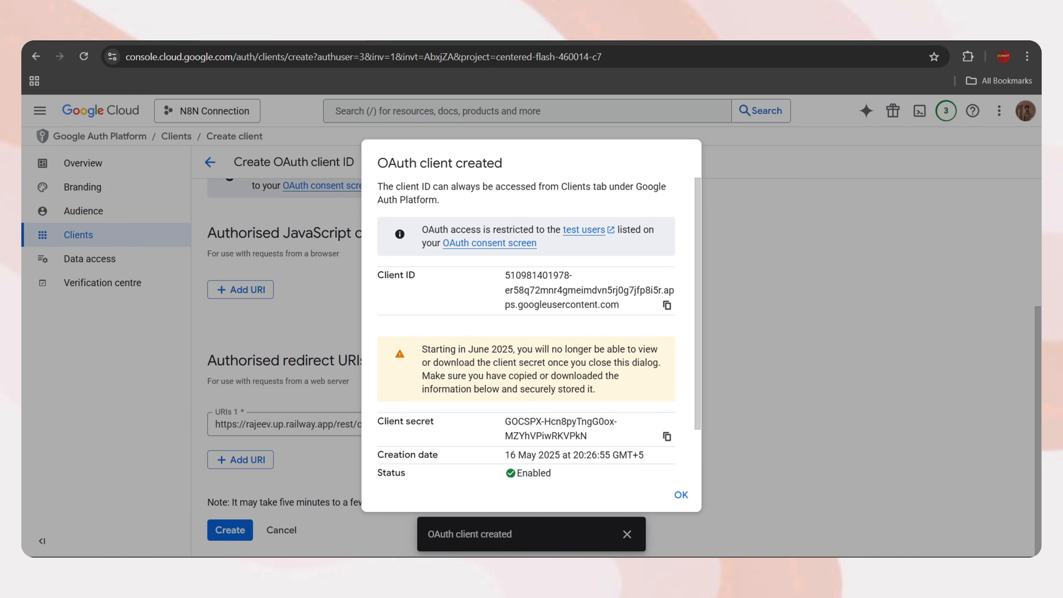
scroll(566, 453, "down", 2)
Close the client dialog and review the Audience page's Testing status and Test users section
left_click(681, 494)
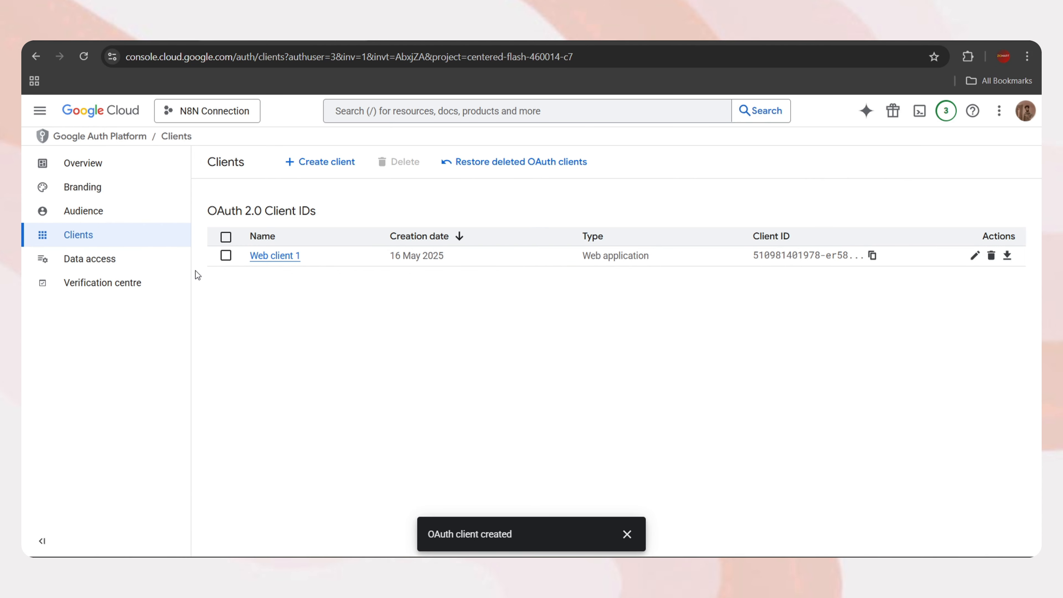
left_click(97, 215)
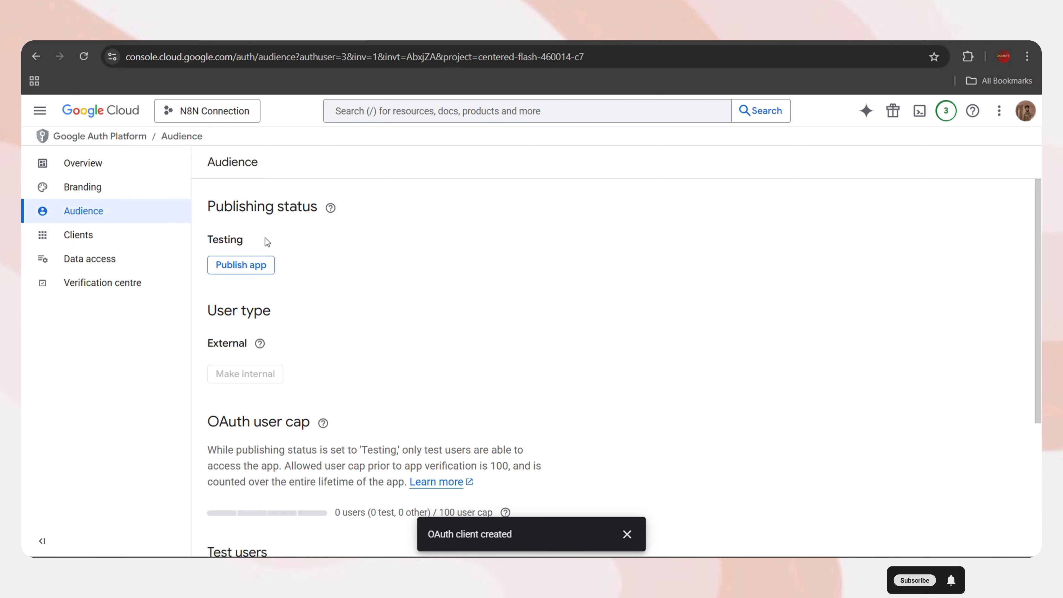
left_click_drag(252, 240, 208, 239)
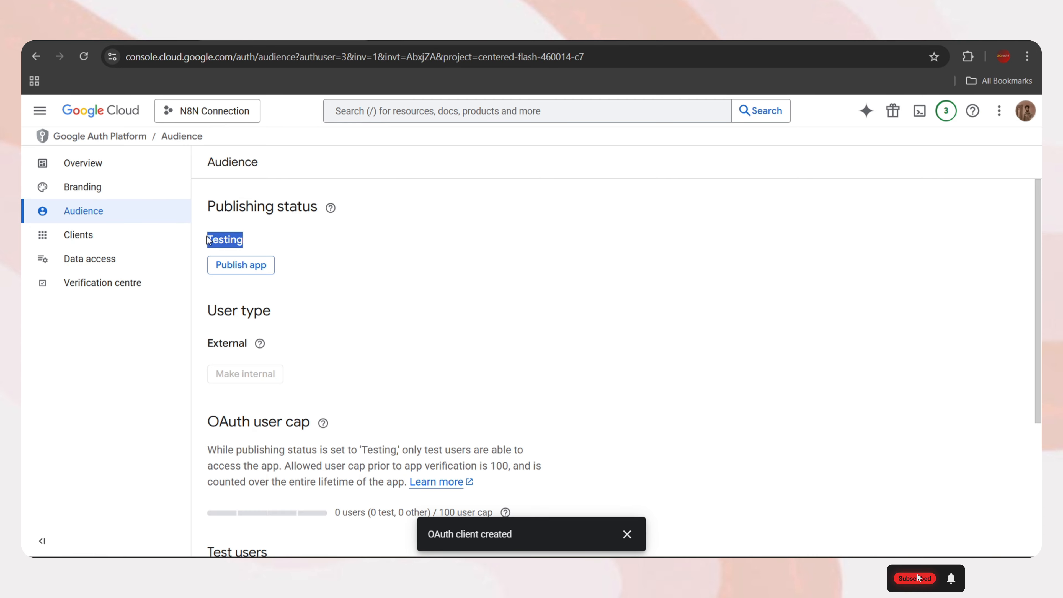
left_click(371, 264)
scroll(422, 317, "down", 3)
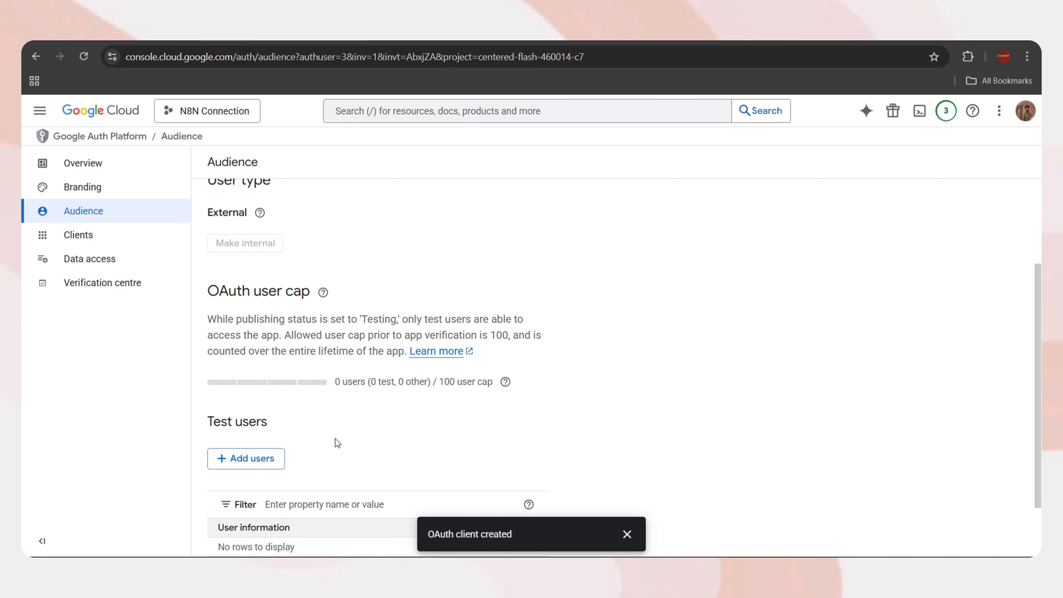
left_click_drag(288, 419, 206, 422)
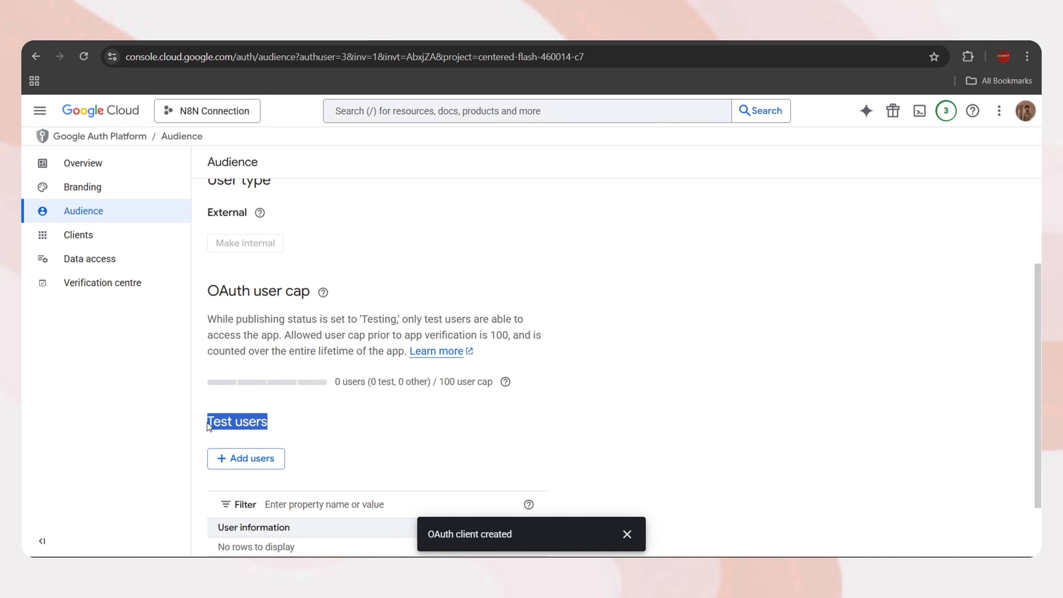
Add the signing-in Google account's e-mail as a test user and save
left_click(259, 461)
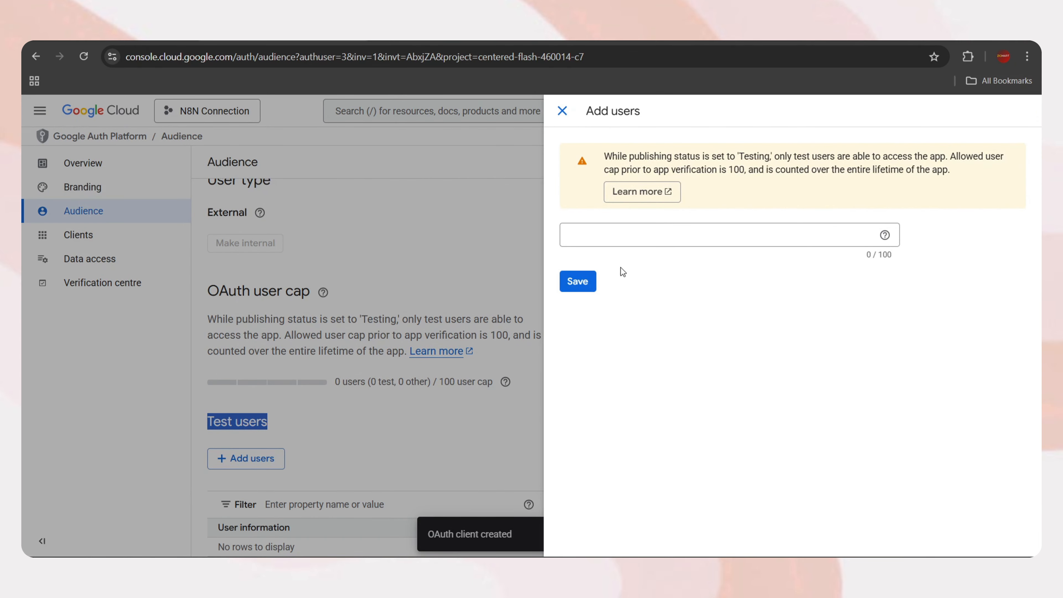
left_click(577, 235)
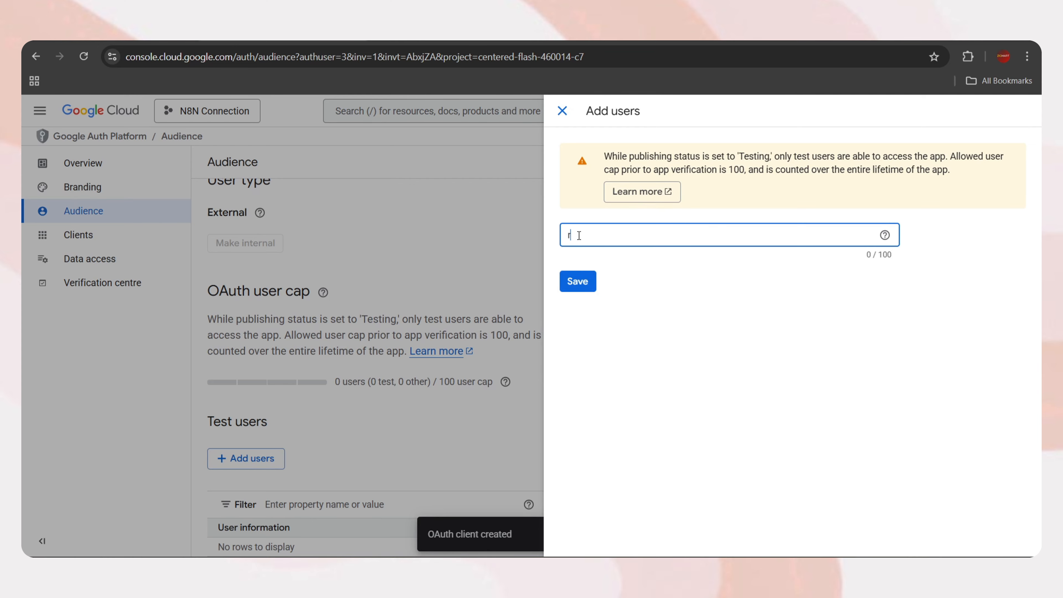
left_click(585, 293)
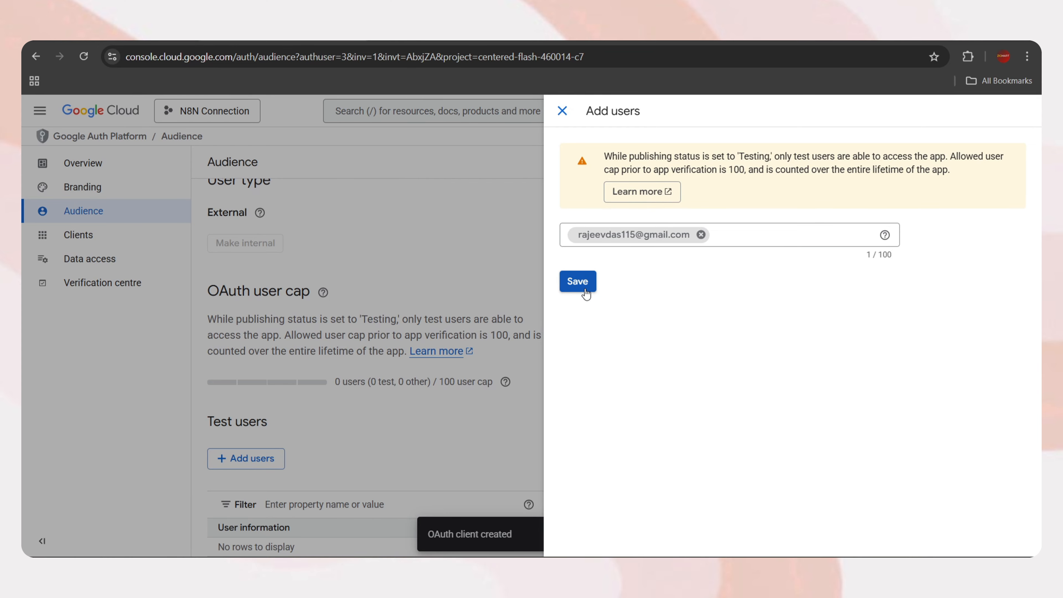
left_click(581, 282)
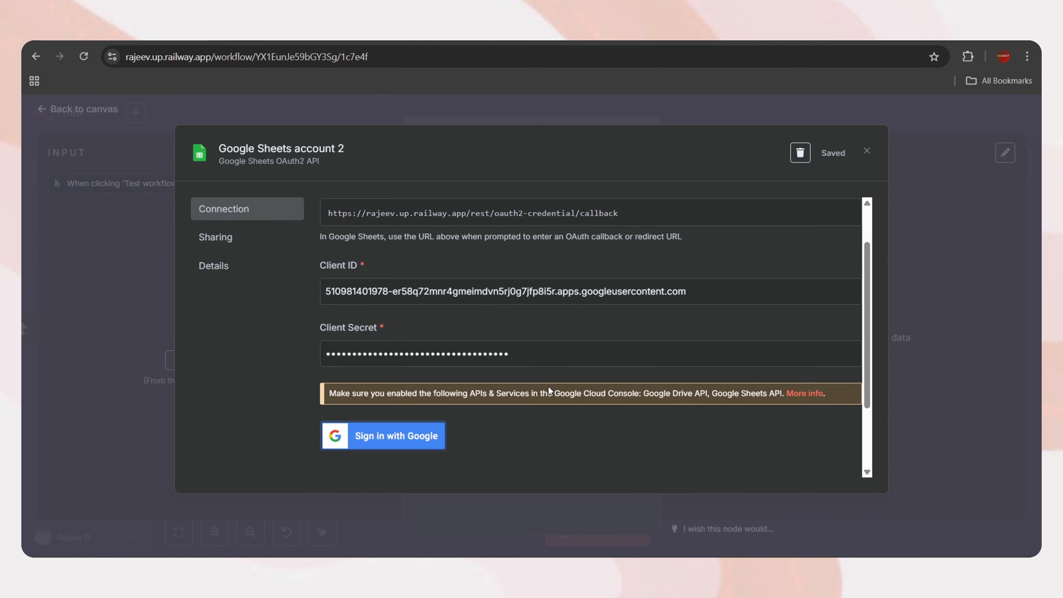
Sign in with Google, pass the unverified-app warning and grant all Drive and Sheets permissions
left_click(401, 439)
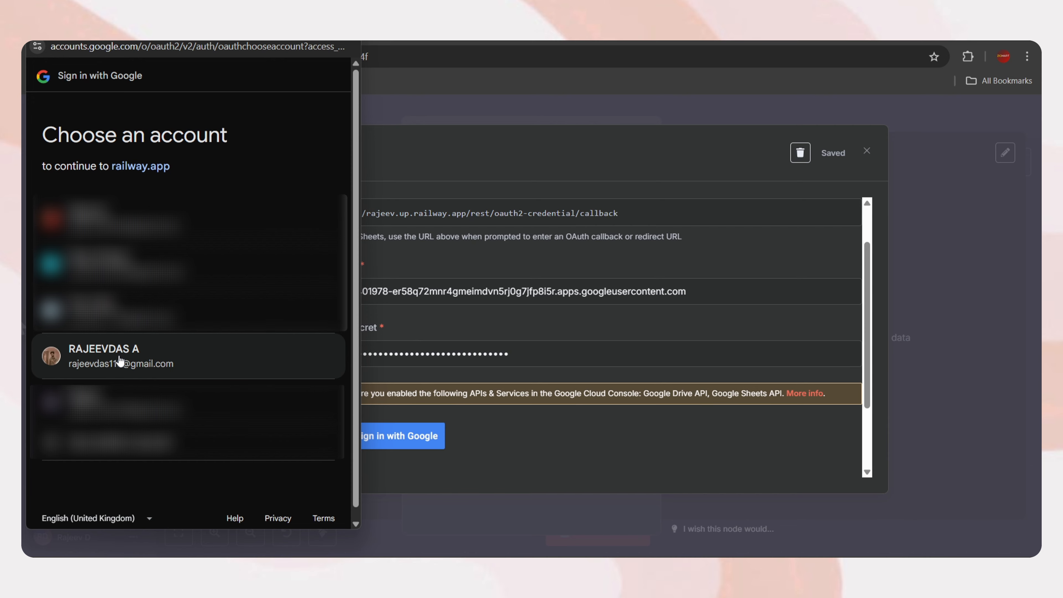
left_click(120, 360)
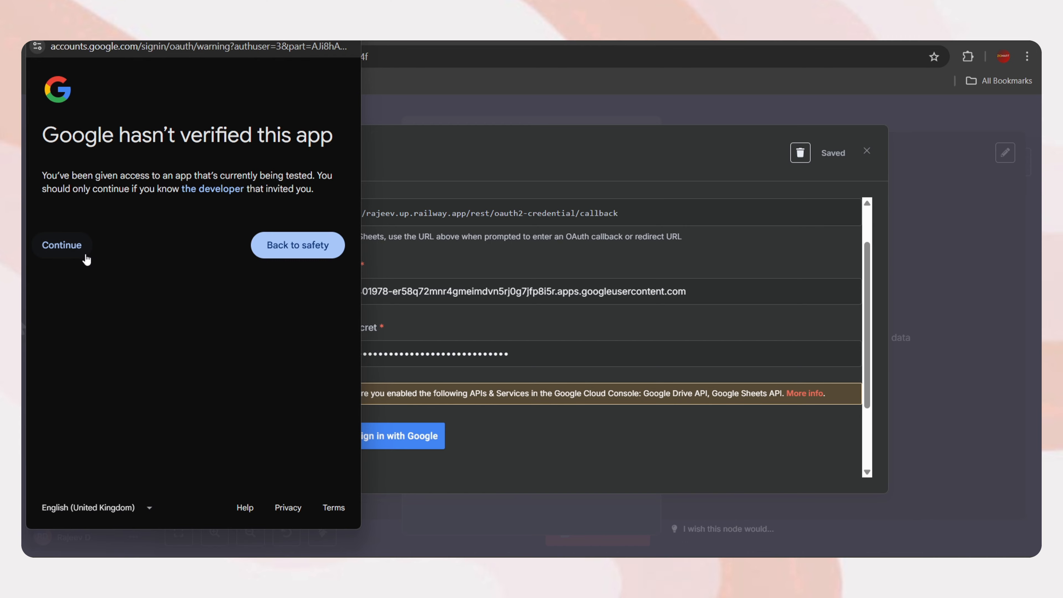
left_click(64, 250)
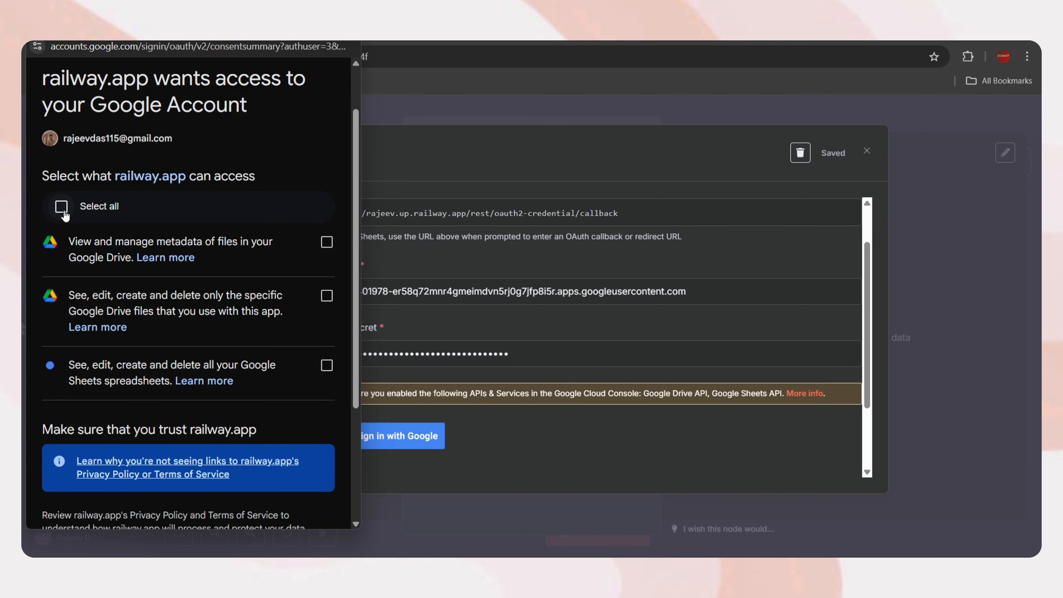
left_click(62, 206)
scroll(240, 322, "down", 5)
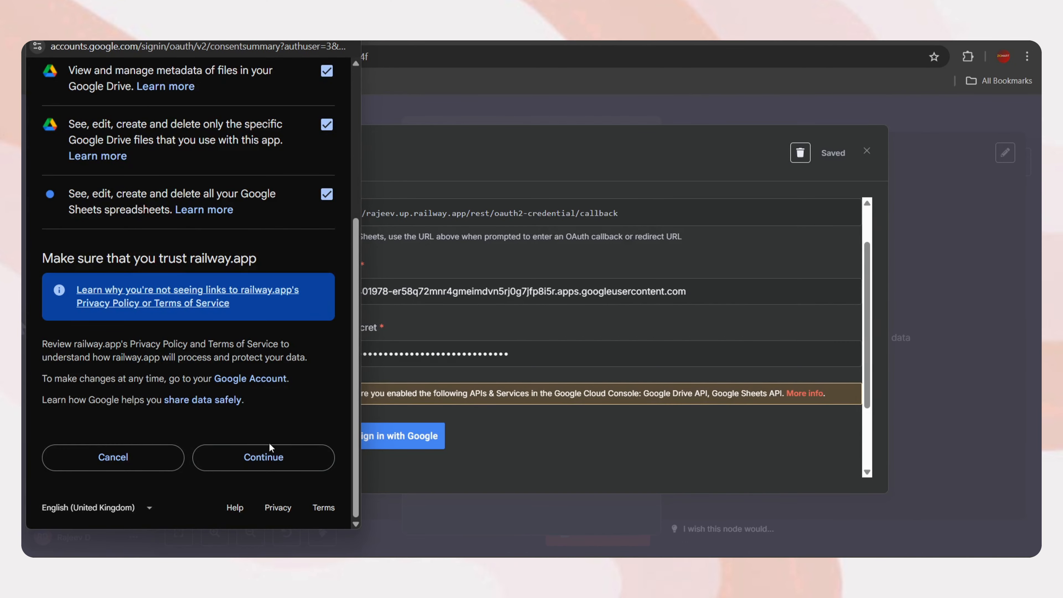
left_click(273, 456)
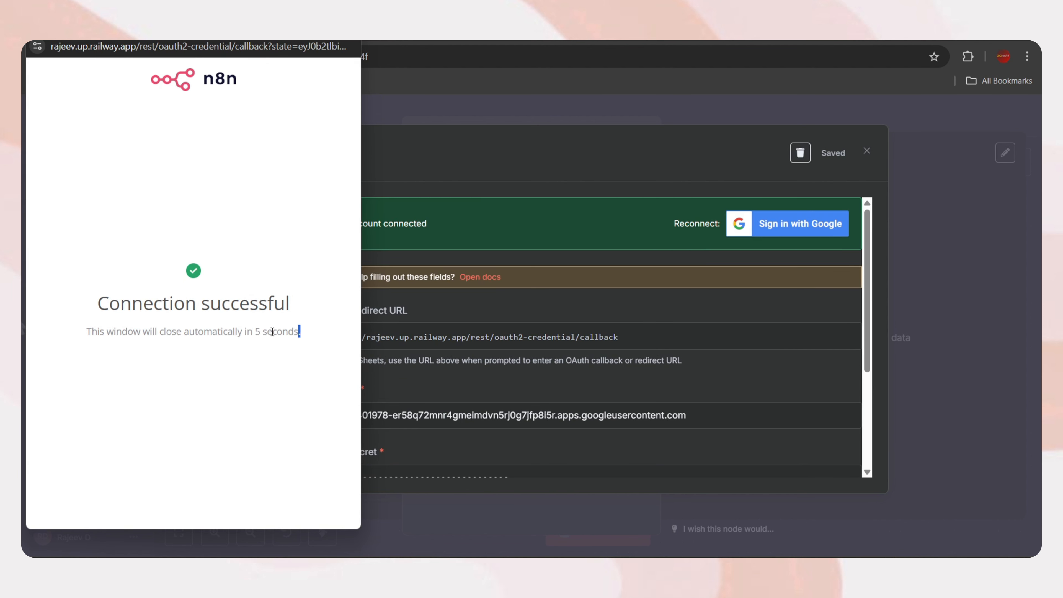
Confirm Google Sheets account 2 shows Account connected, then close it and return to the canvas
left_click_drag(272, 332, 86, 335)
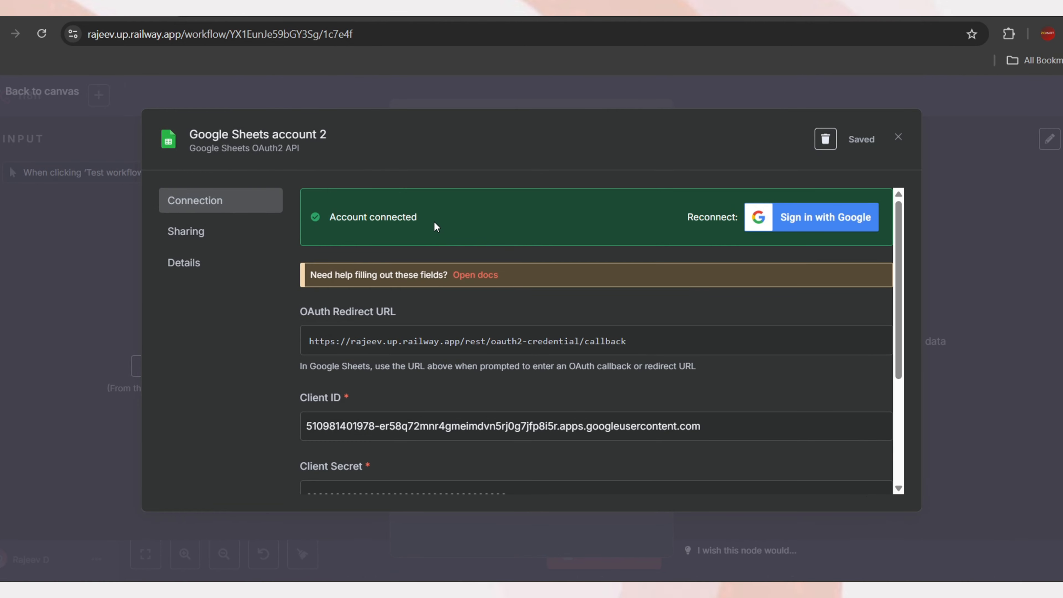
left_click_drag(442, 228, 345, 220)
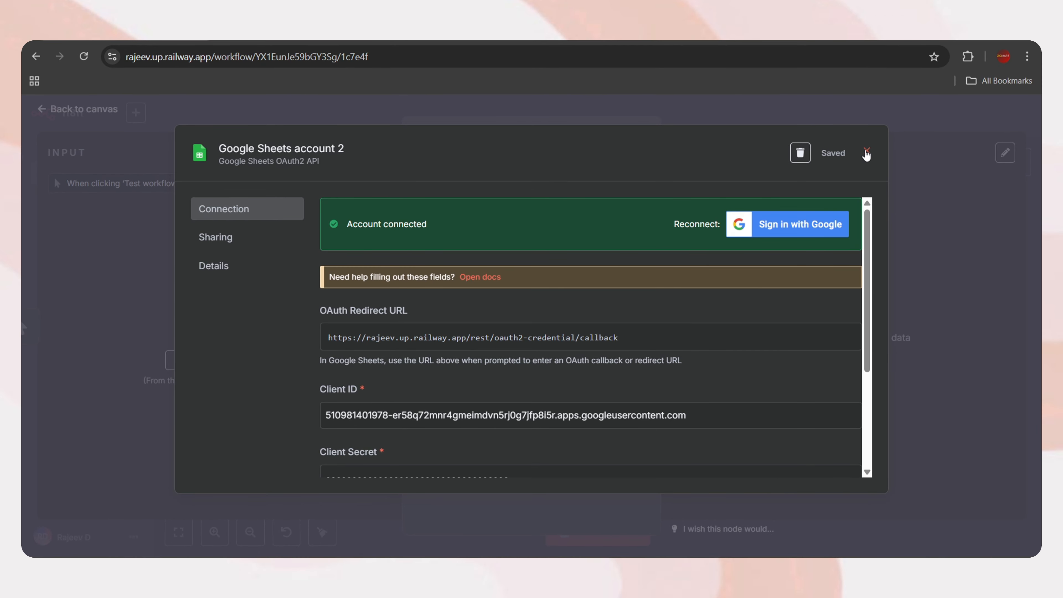
left_click(865, 153)
left_click(86, 109)
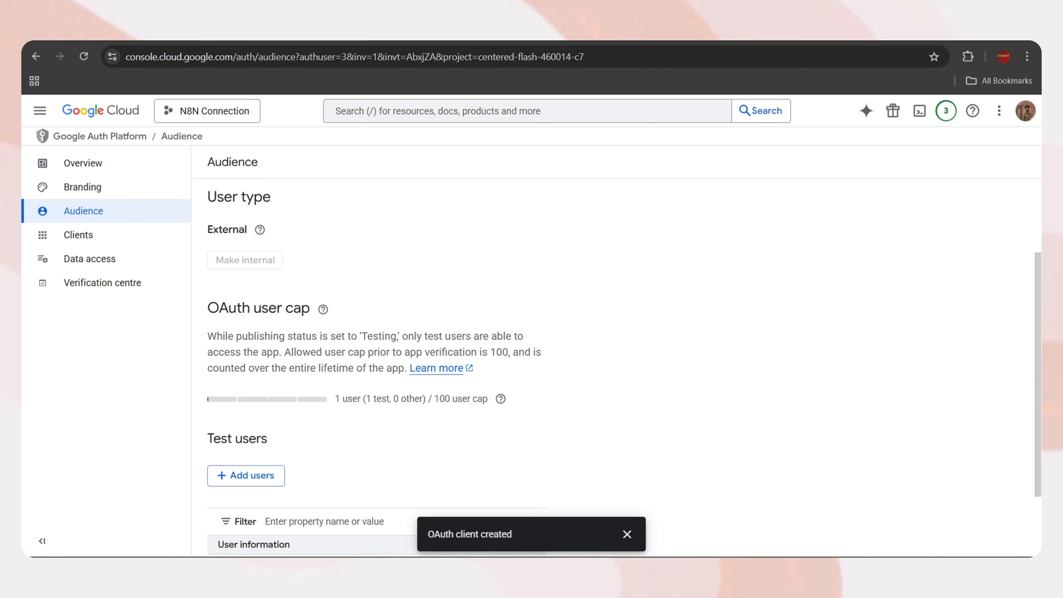
Publish the OAuth app and confirm its status is now In production
scroll(384, 394, "up", 3)
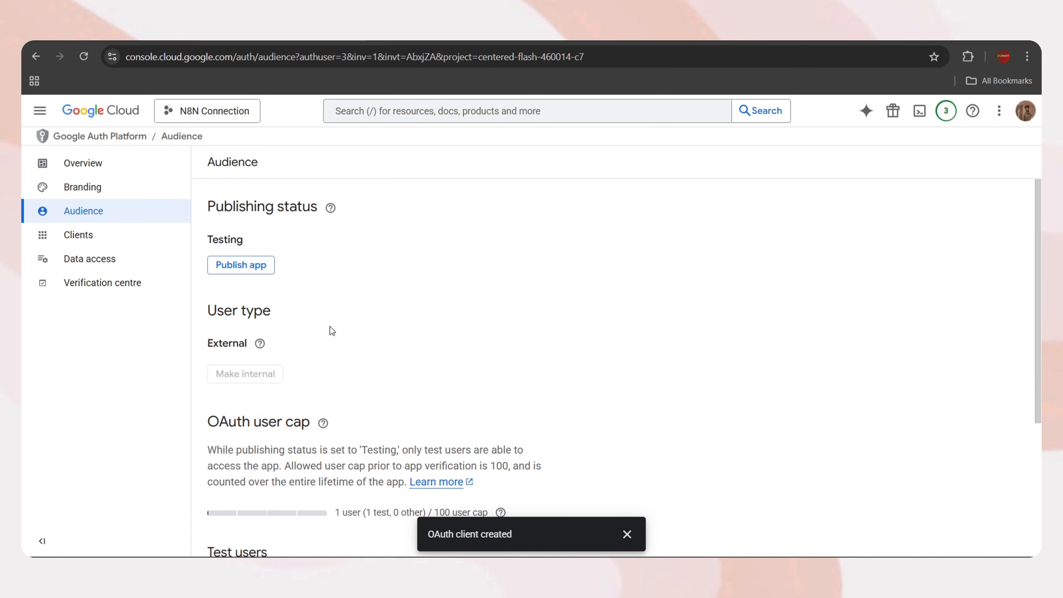
left_click(227, 265)
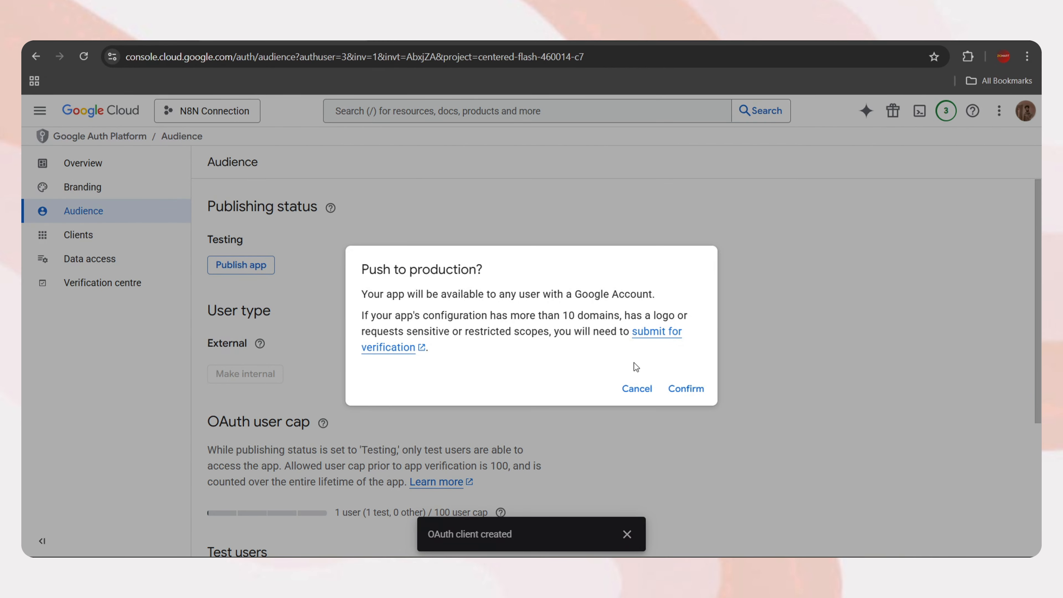
left_click(688, 391)
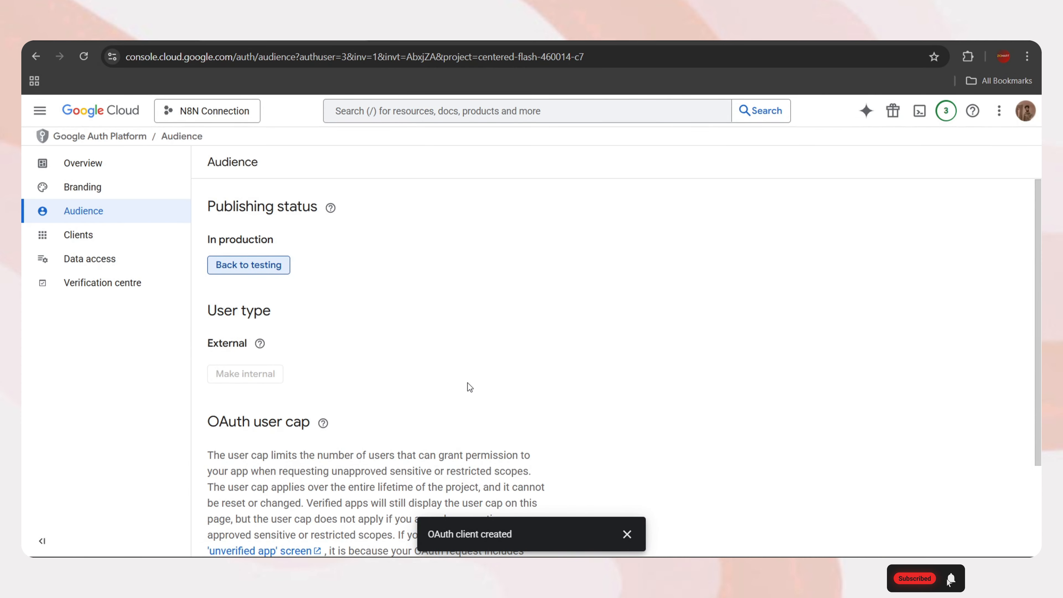
left_click_drag(284, 242, 209, 242)
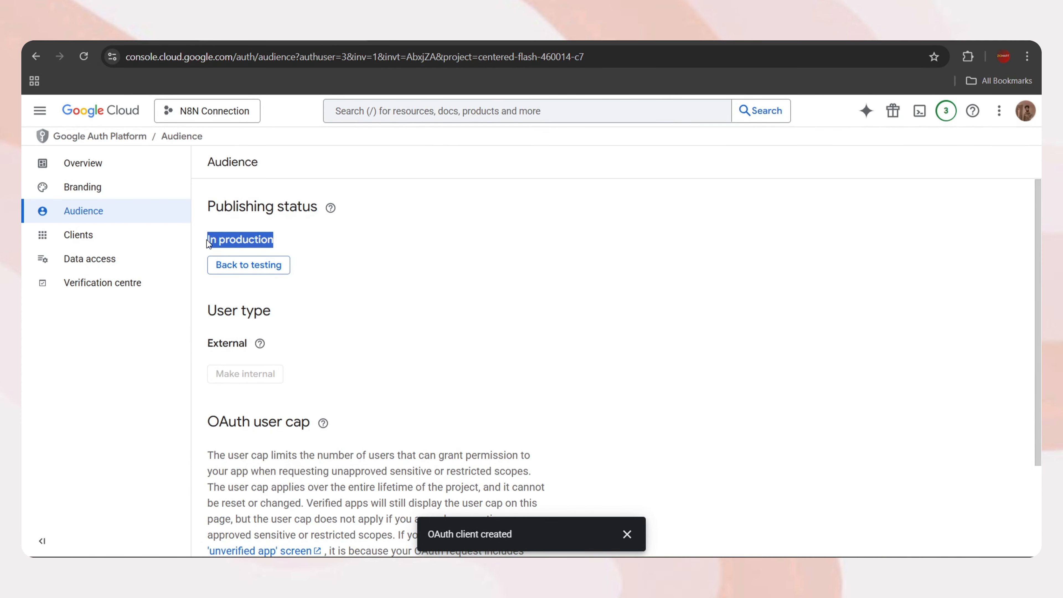
scroll(405, 312, "down", 3)
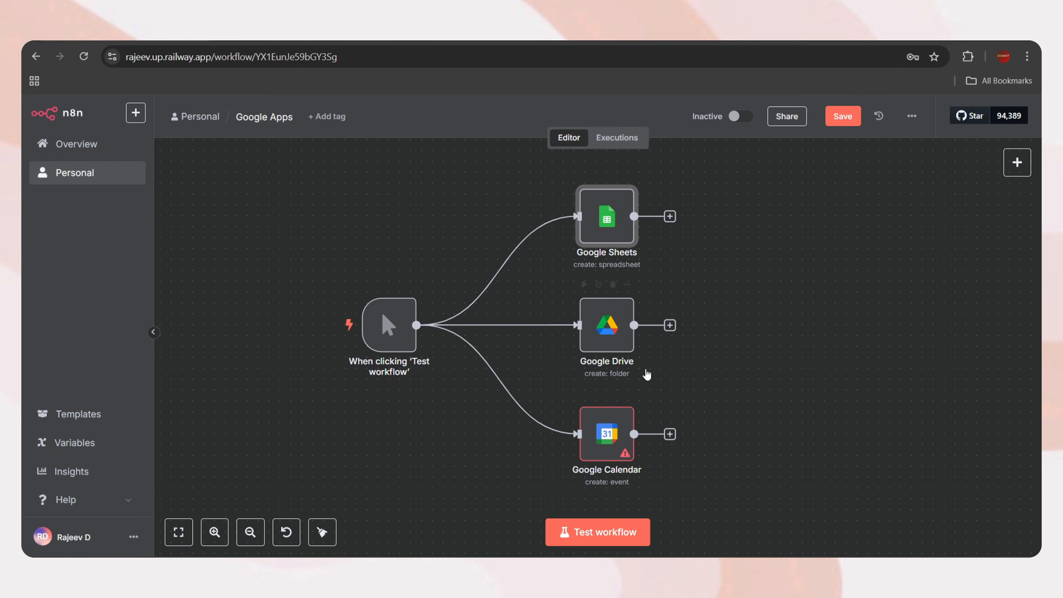
Open the Google Drive node and start a new Google Drive credential
left_click(605, 331)
double_click(606, 331)
left_click(548, 205)
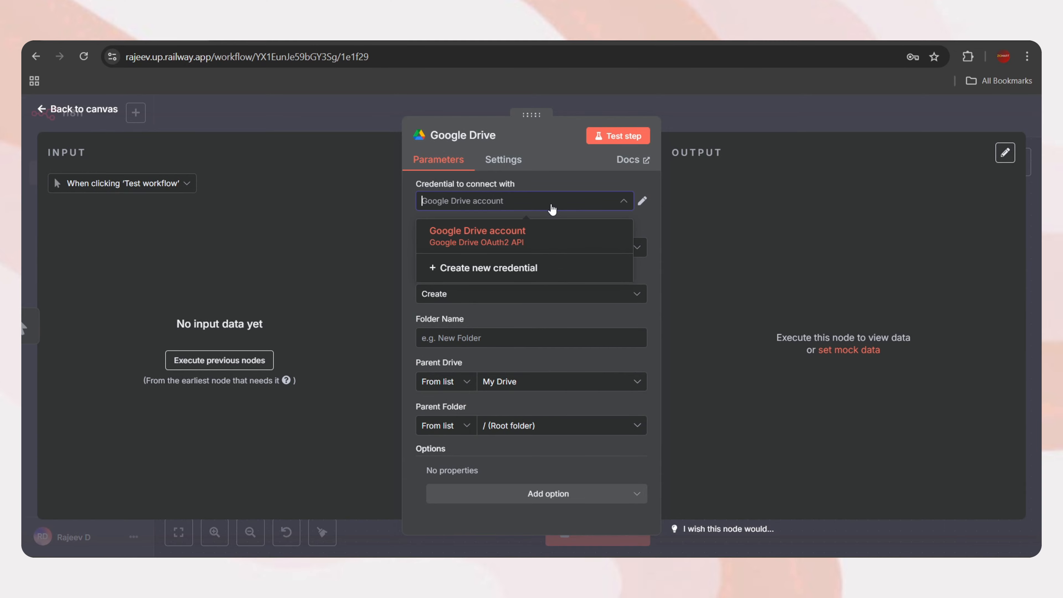
left_click(496, 271)
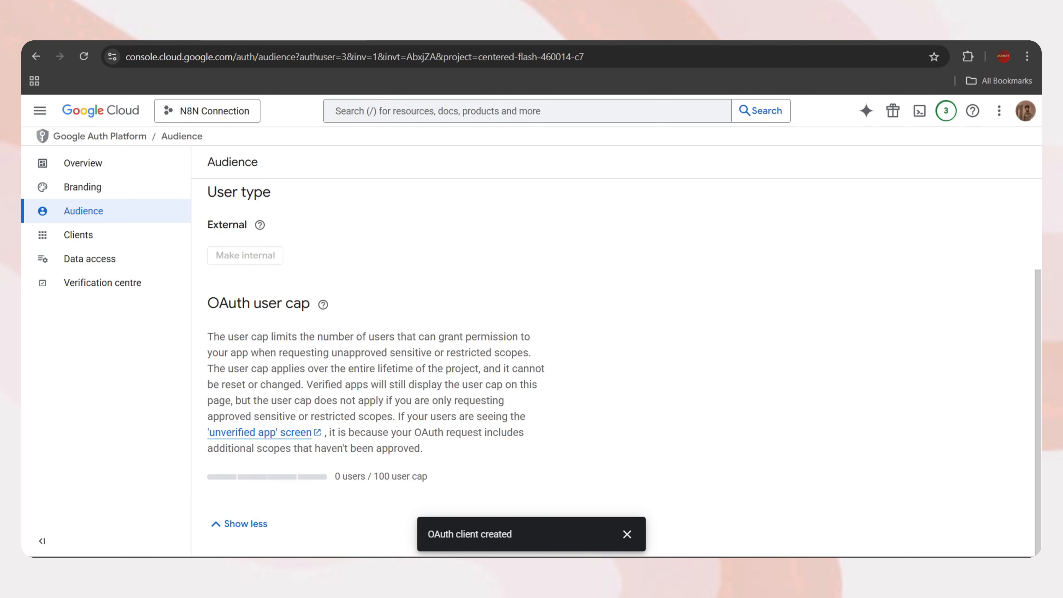
Enable the Google Drive API from the APIs and services library
scroll(311, 256, "up", 3)
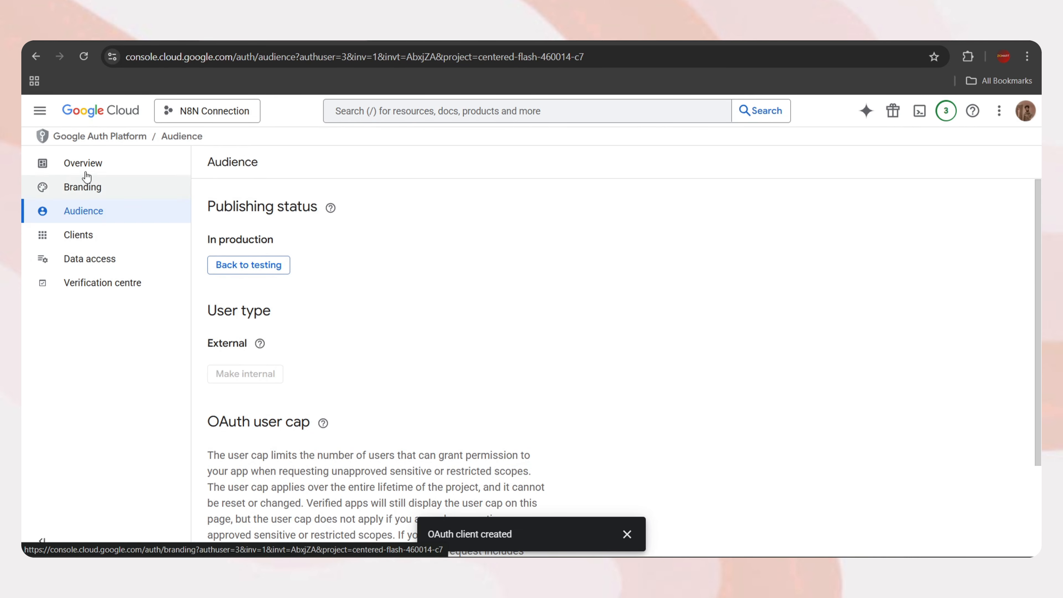
left_click(41, 117)
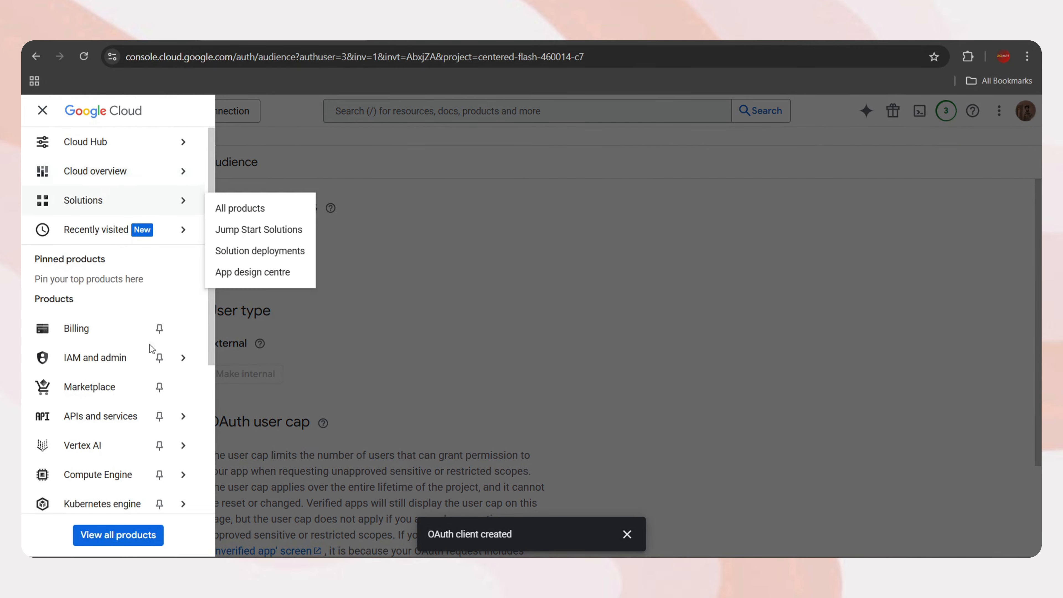
mouse_move(134, 358)
mouse_move(97, 424)
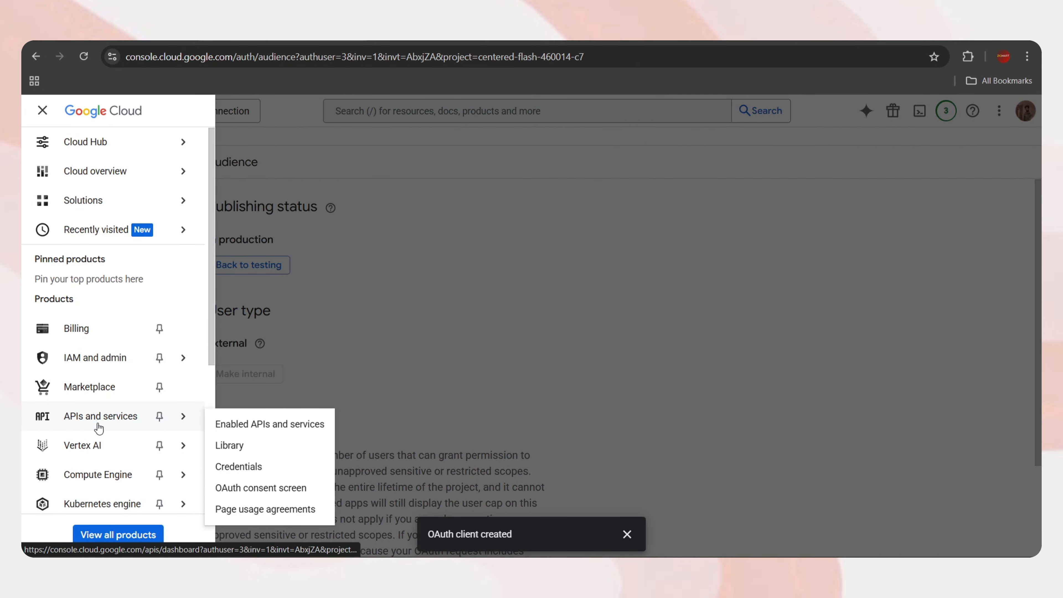
left_click(272, 425)
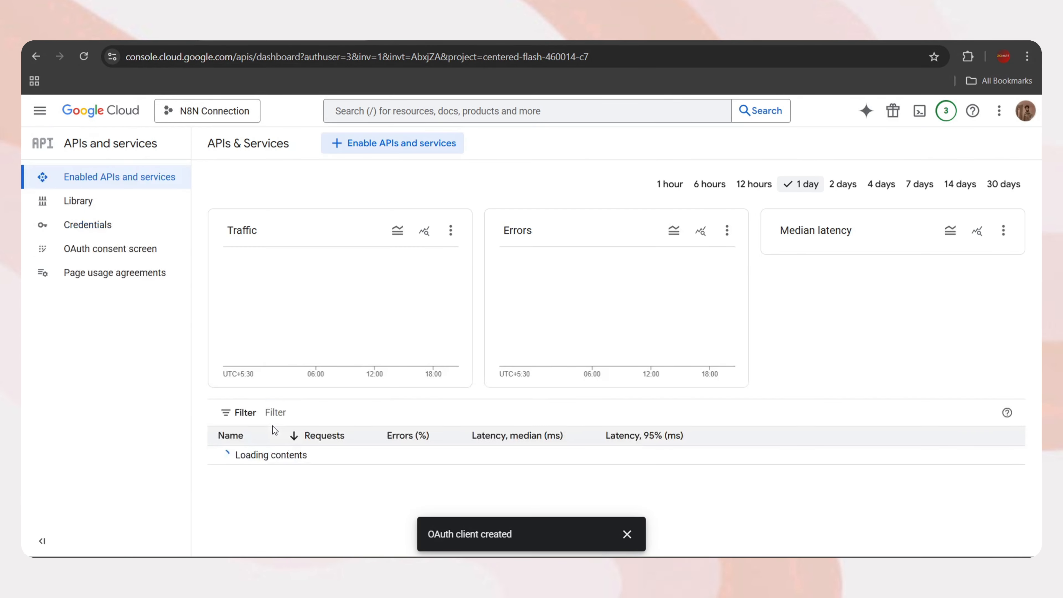
left_click(394, 144)
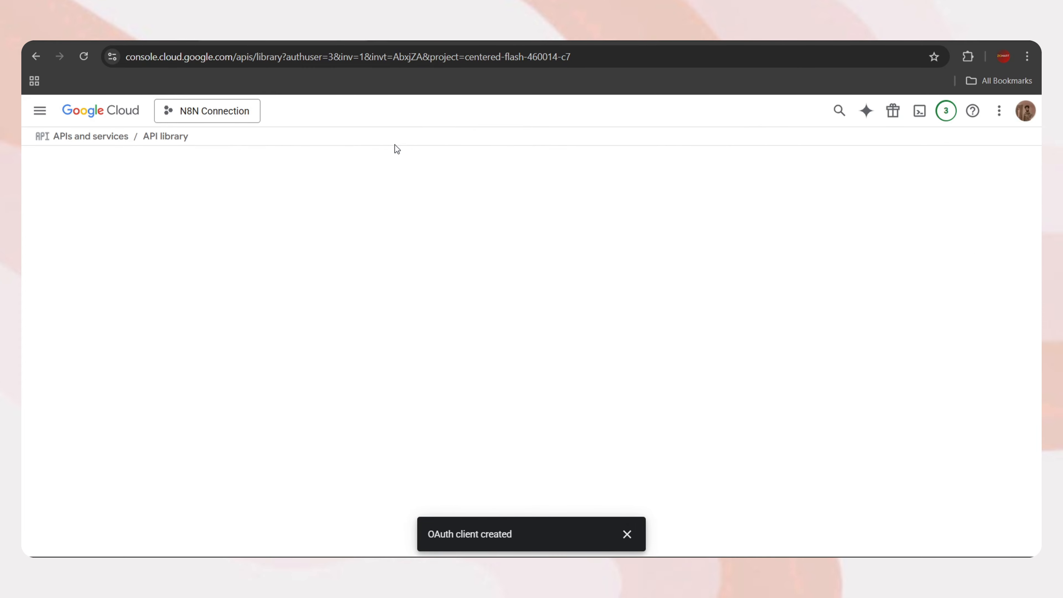
scroll(415, 415, "down", 15)
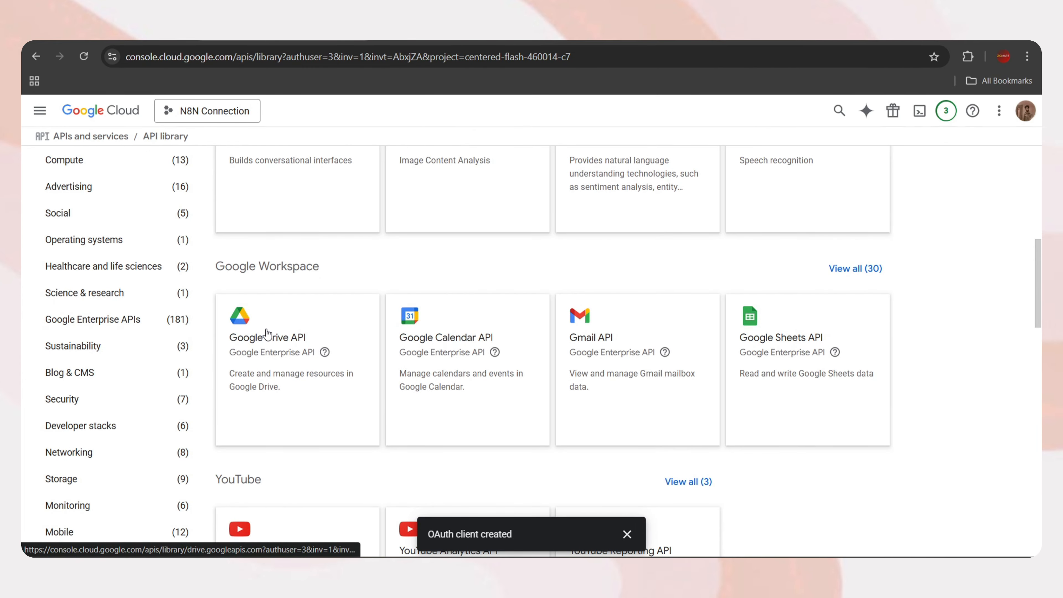
left_click(266, 334)
left_click(120, 282)
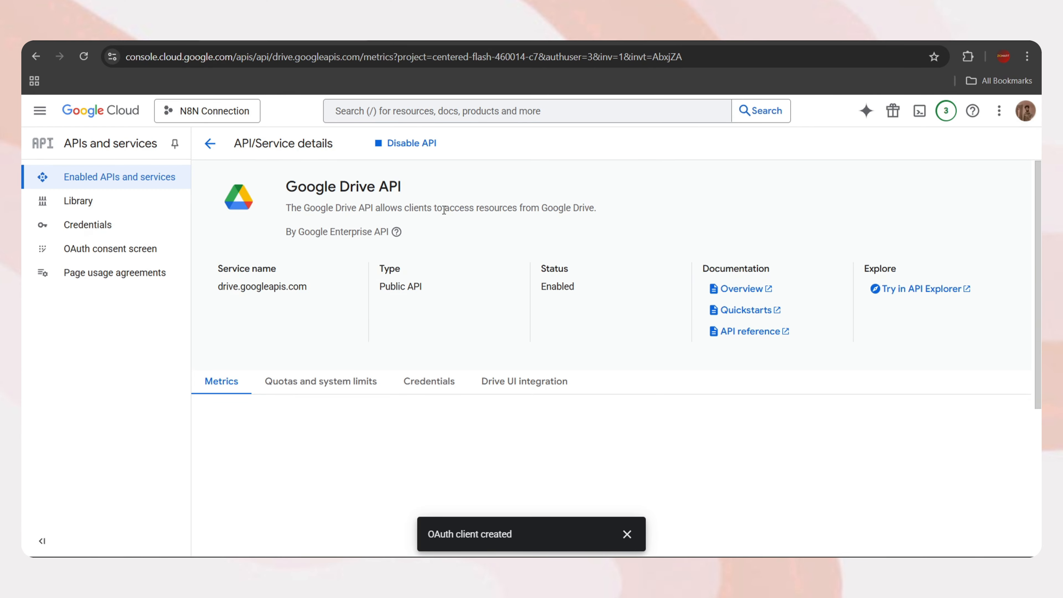
Copy the Web client 1 Client ID into the n8n Google Drive credential
left_click(93, 225)
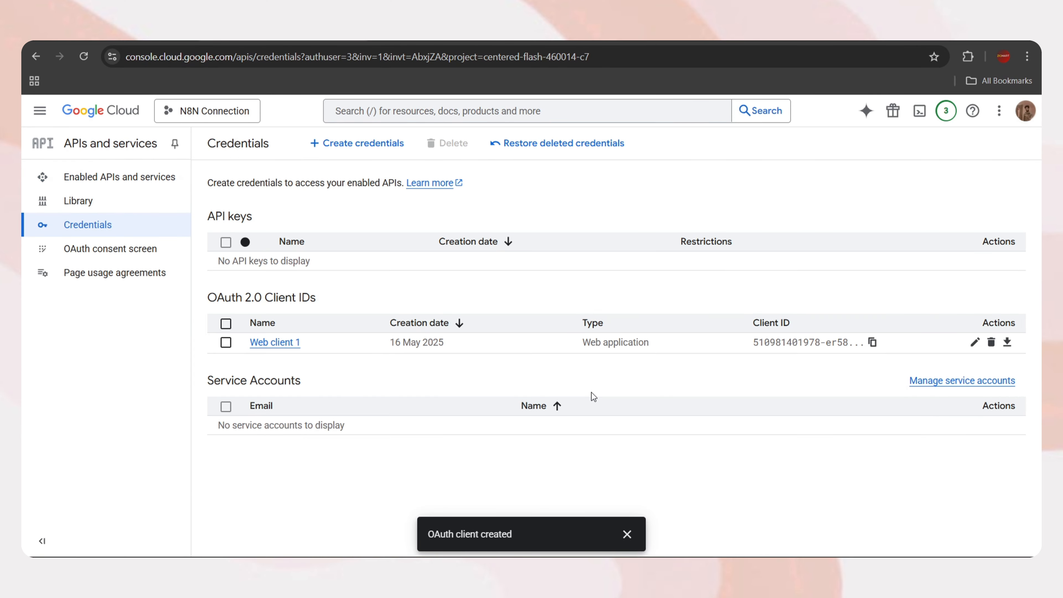
left_click(975, 341)
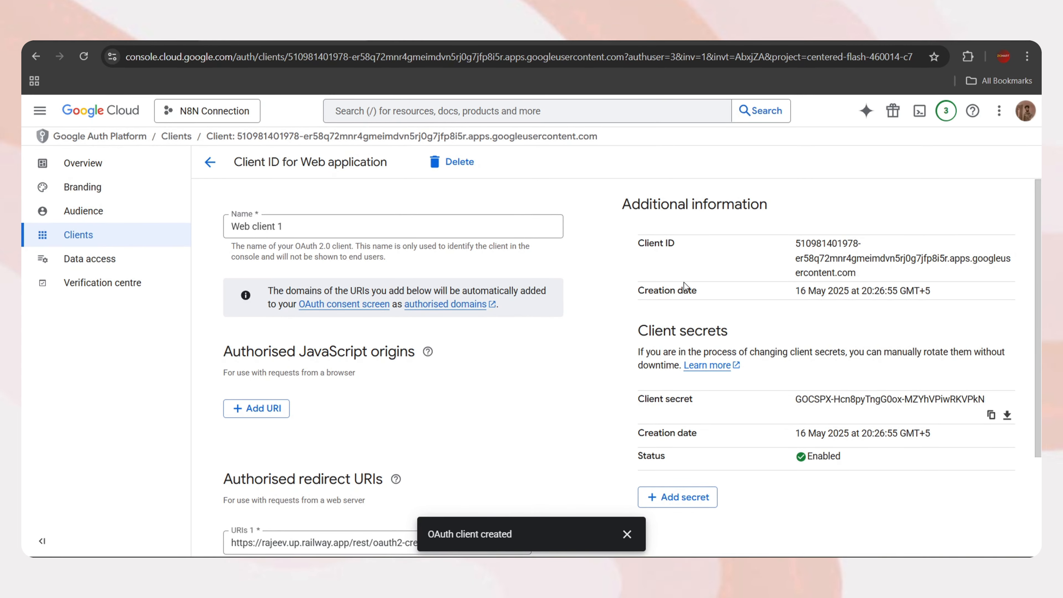
left_click_drag(863, 272, 805, 244)
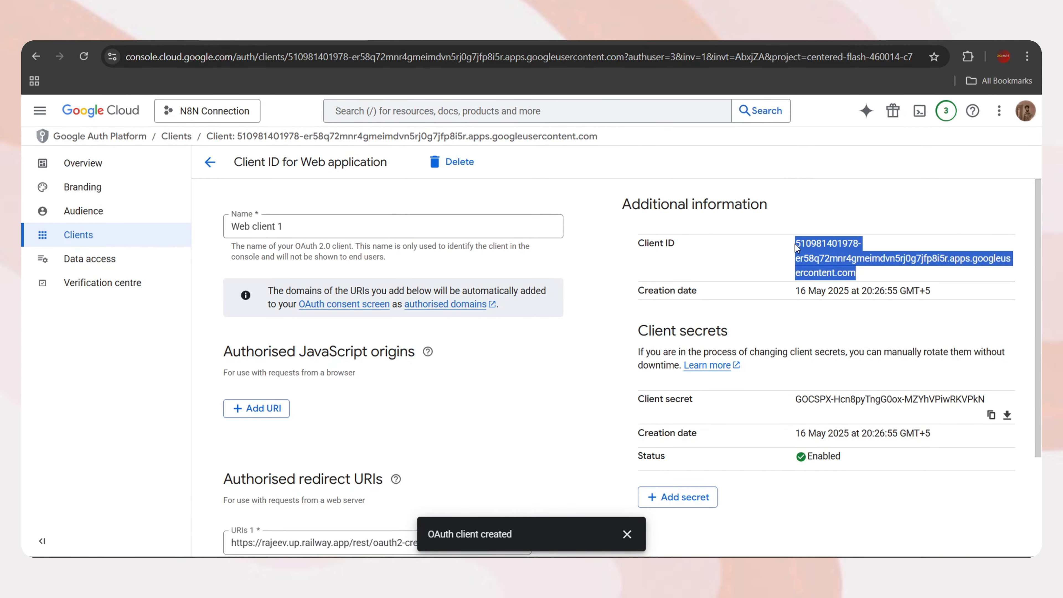
key("ctrl+v")
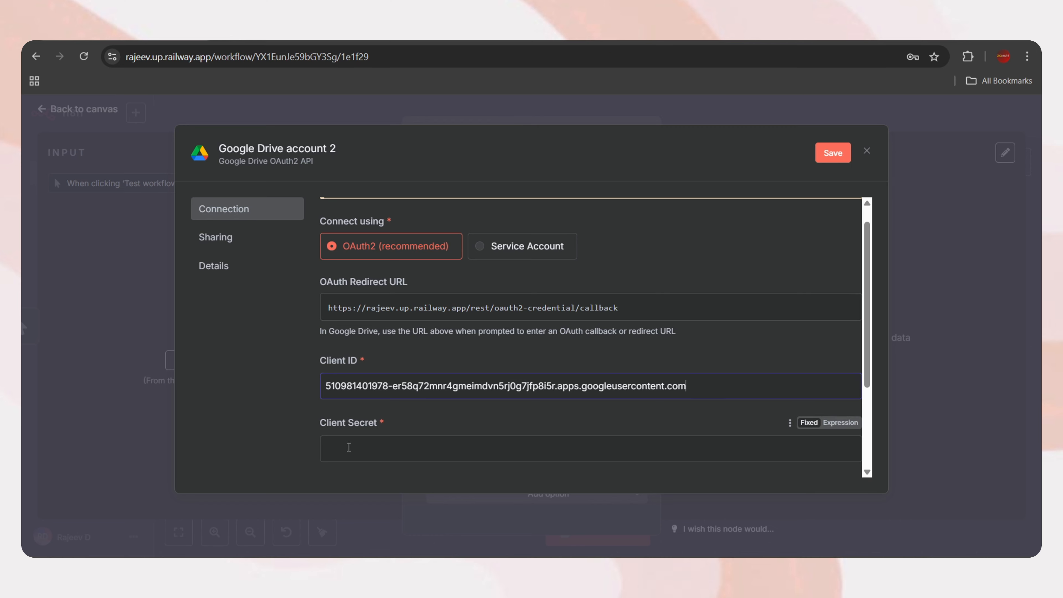
Paste the client secret, sign in with Google, proceed past the railway.app warning and grant all Drive permissions
key("ctrl+v")
scroll(377, 418, "down", 3)
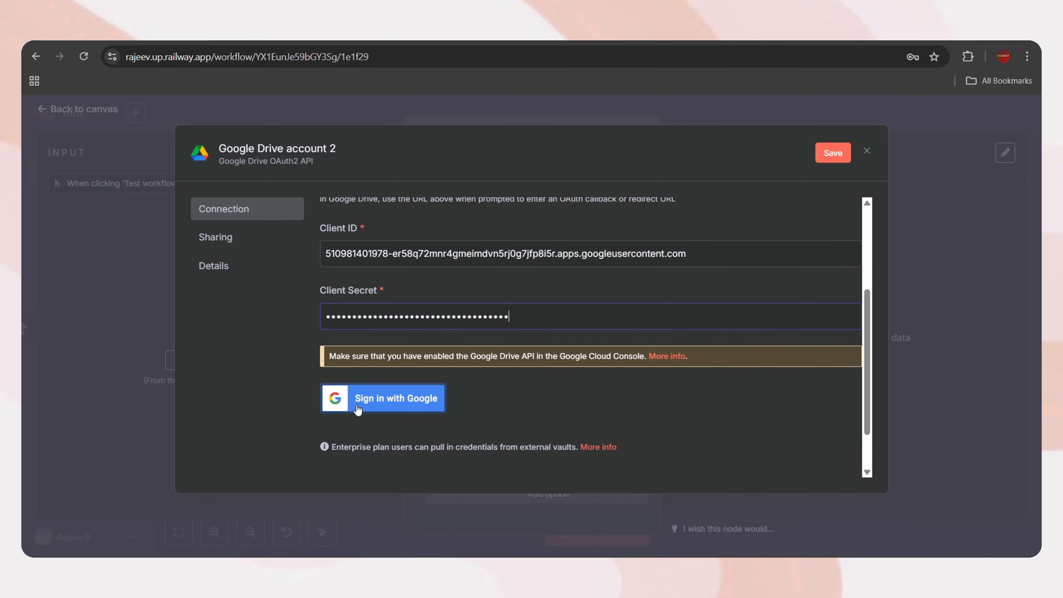
left_click(387, 402)
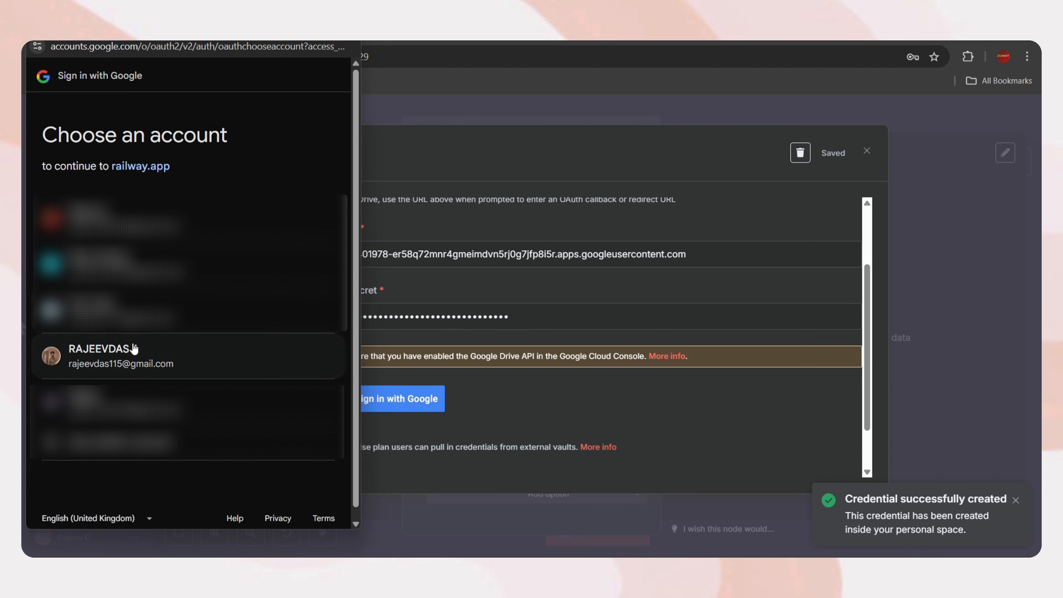
left_click(122, 353)
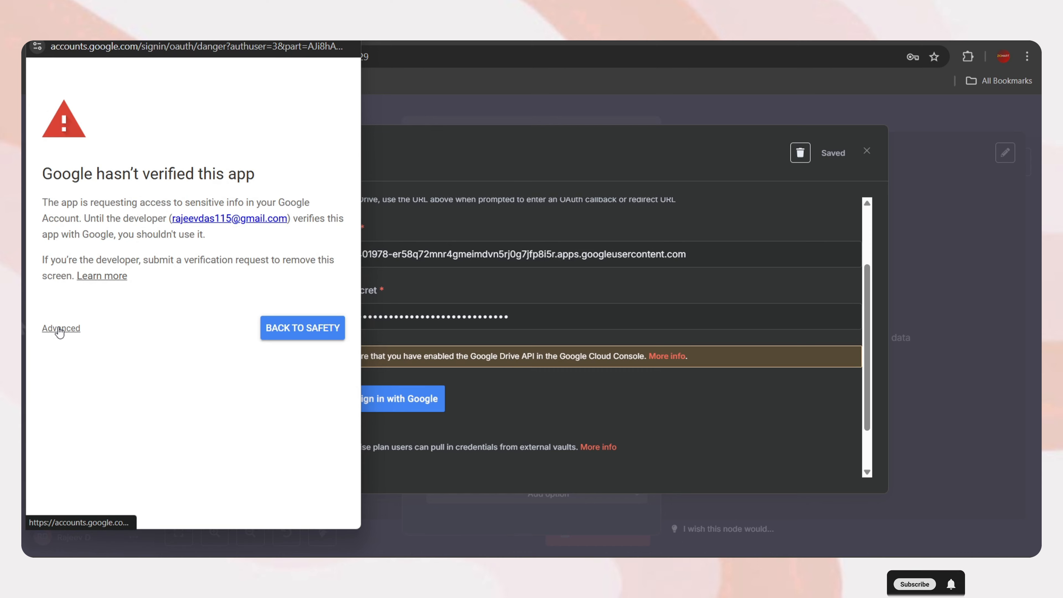
left_click(59, 329)
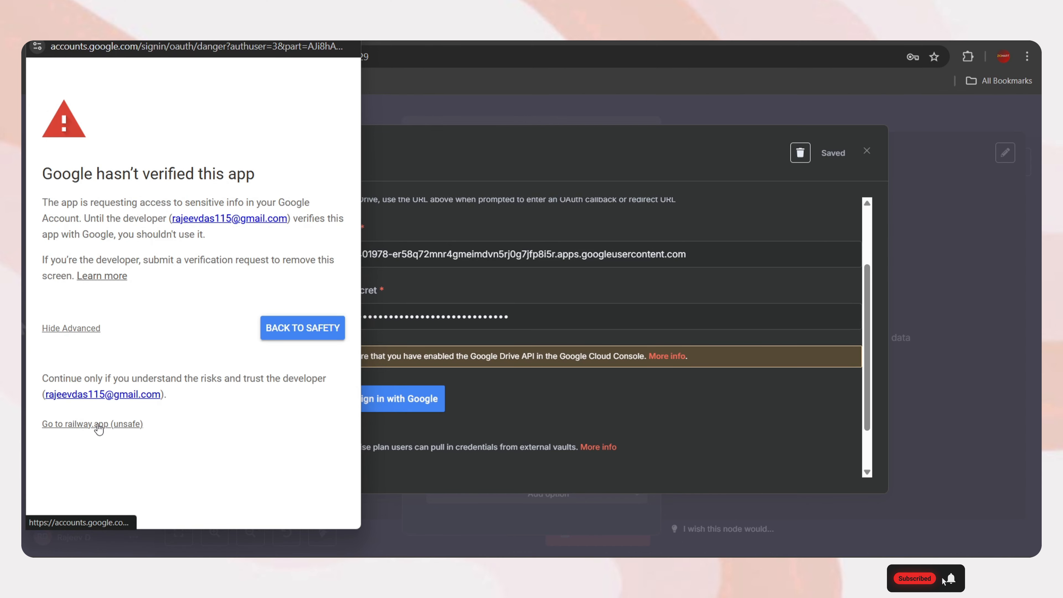
left_click(95, 424)
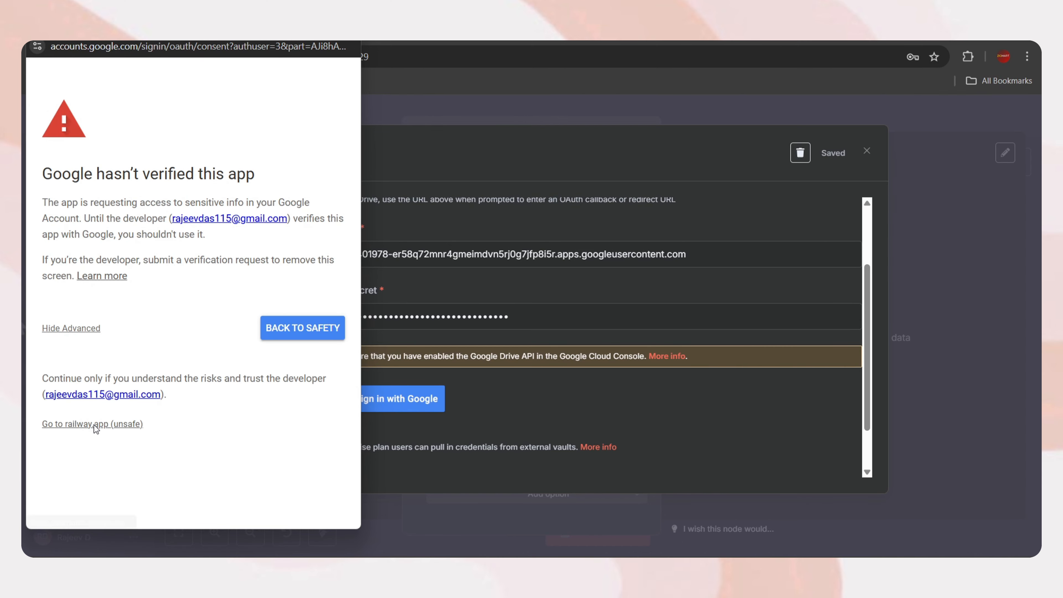
left_click(61, 269)
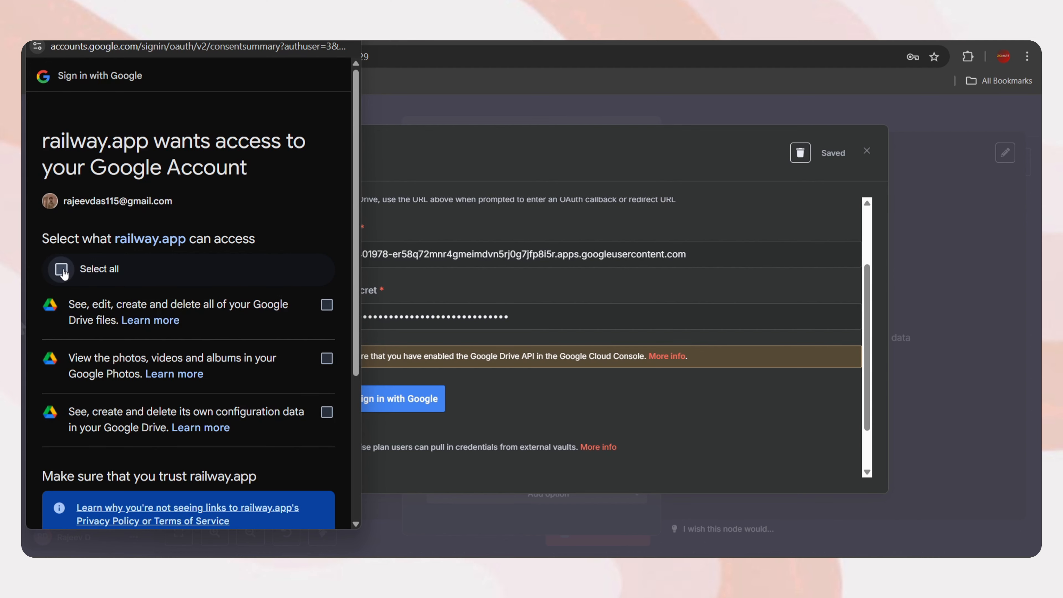
scroll(248, 299, "down", 4)
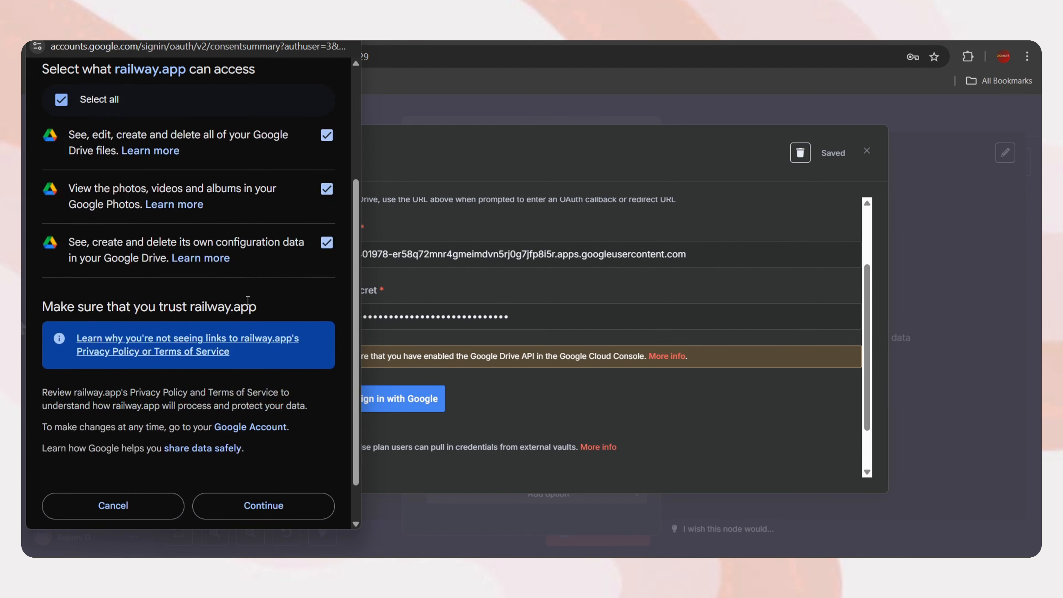
left_click(273, 512)
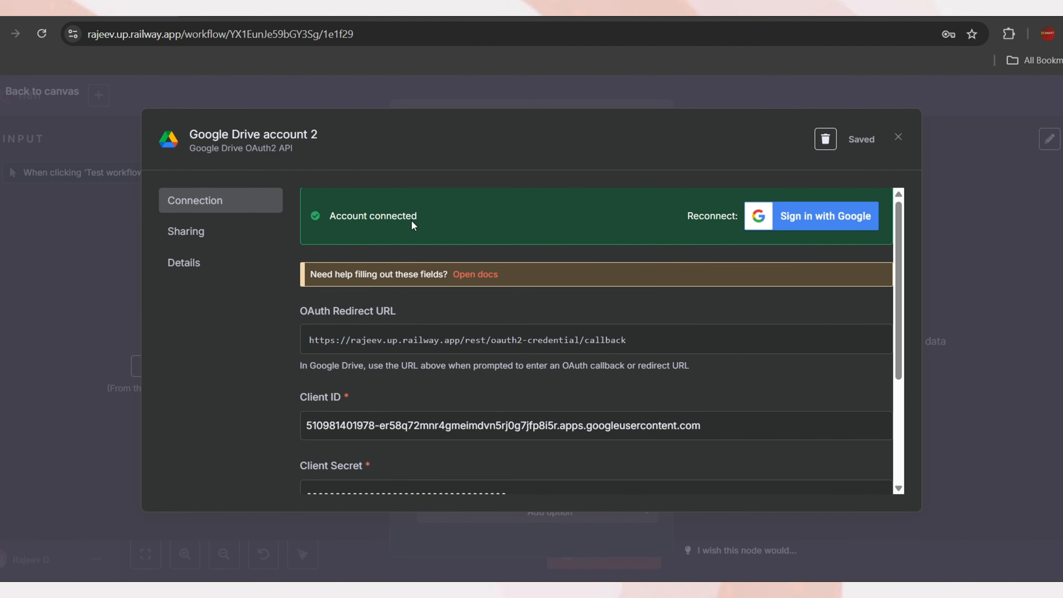
Close the connected Drive credential and node, inspect the Google Calendar node, and return to the canvas
left_click_drag(460, 215, 321, 217)
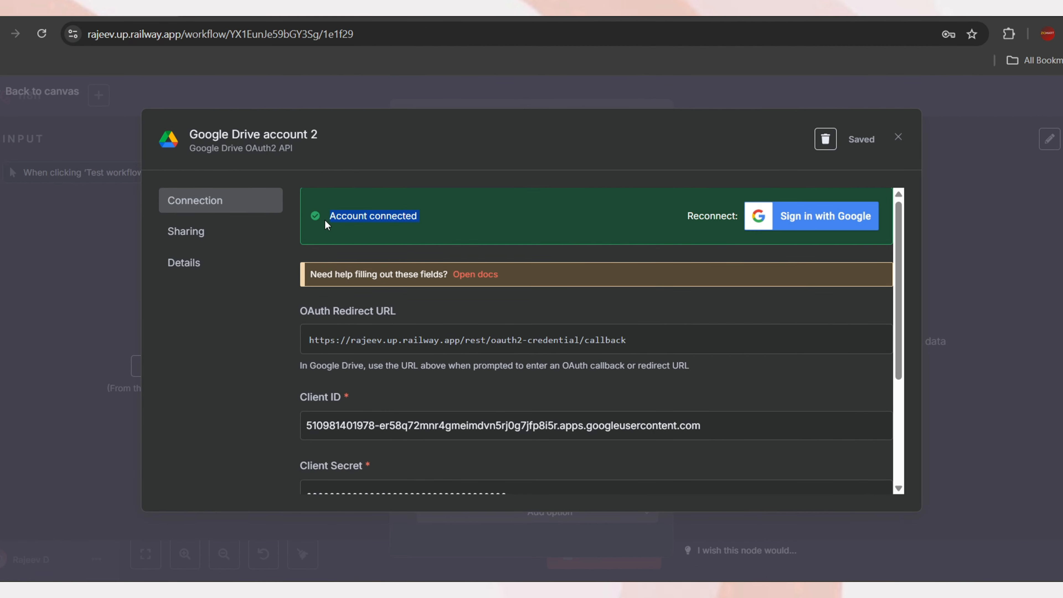
left_click(899, 139)
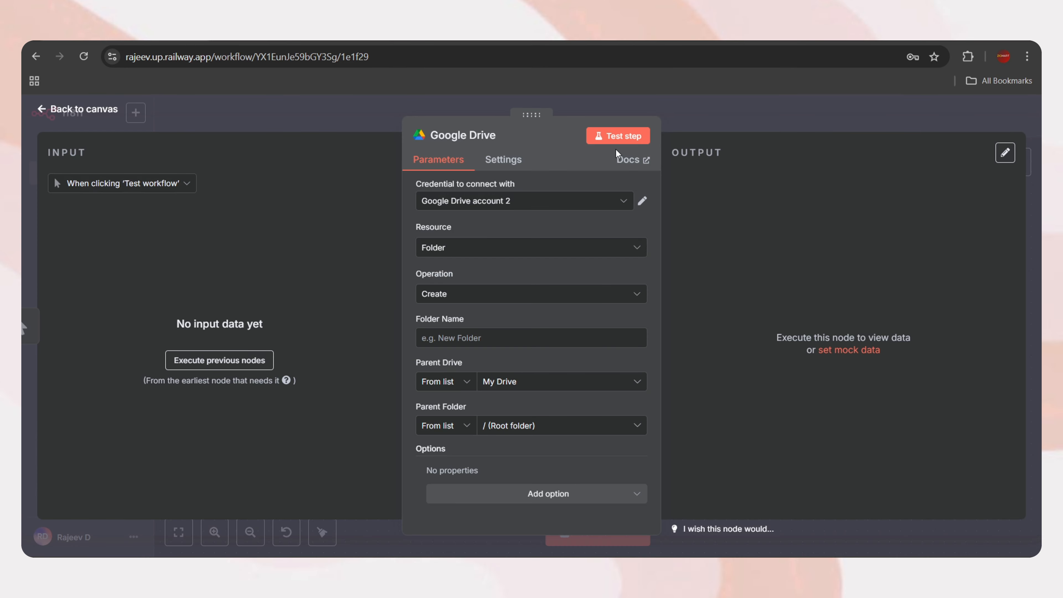
left_click(84, 109)
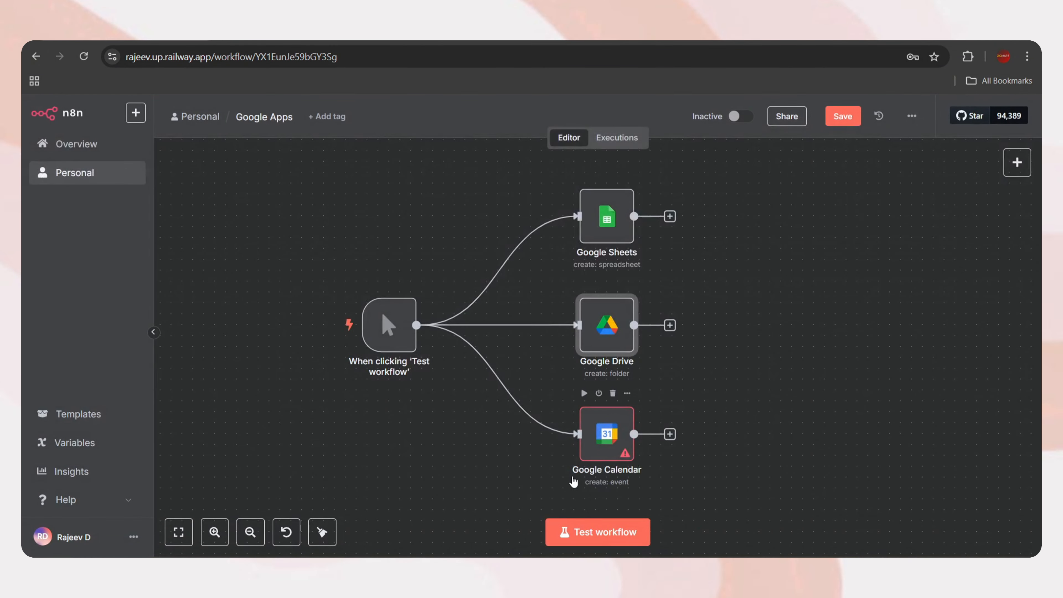
double_click(608, 443)
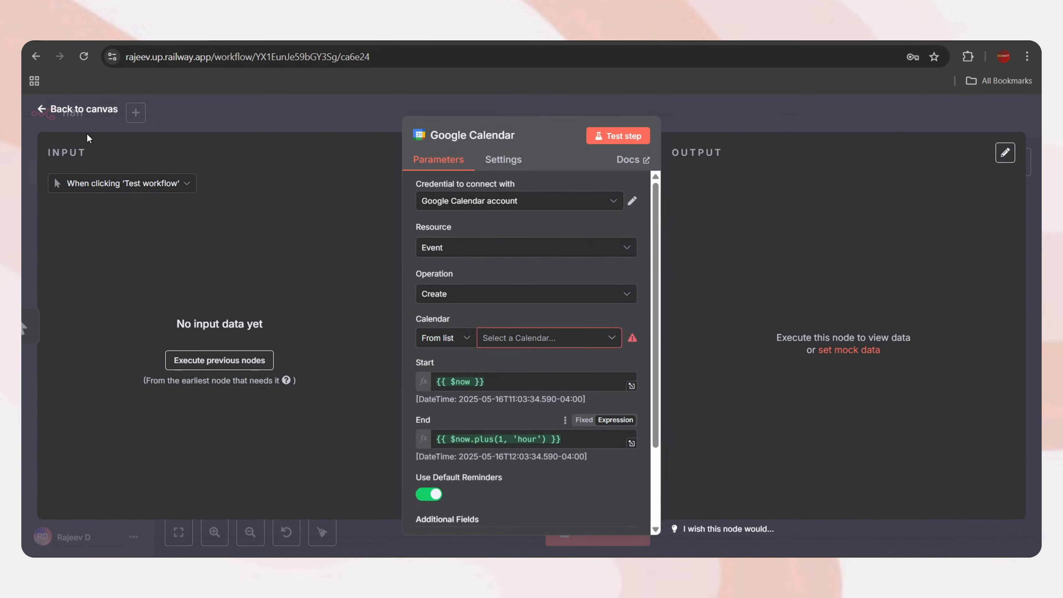
left_click(71, 110)
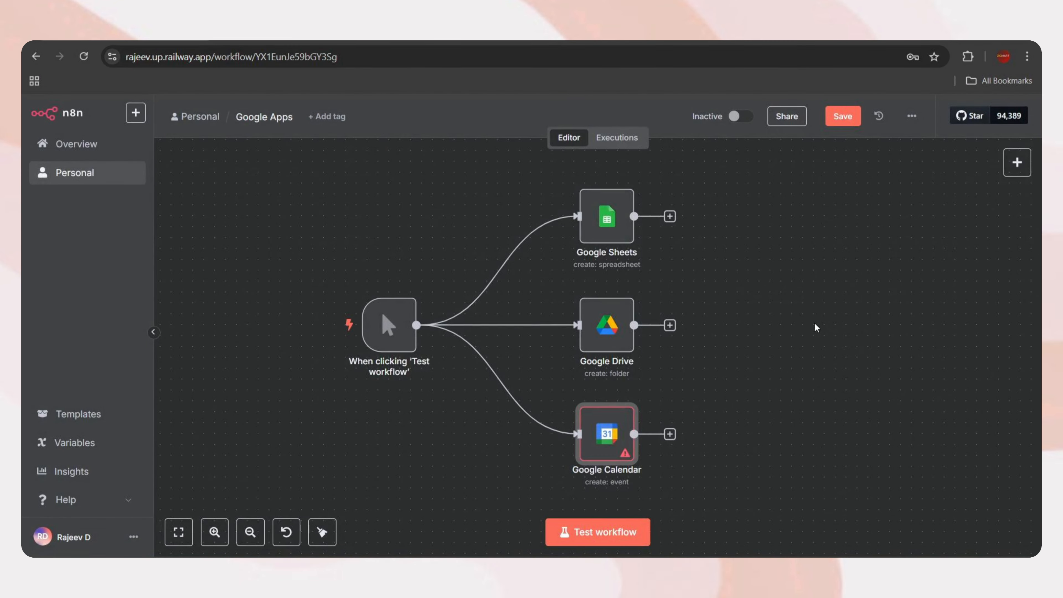